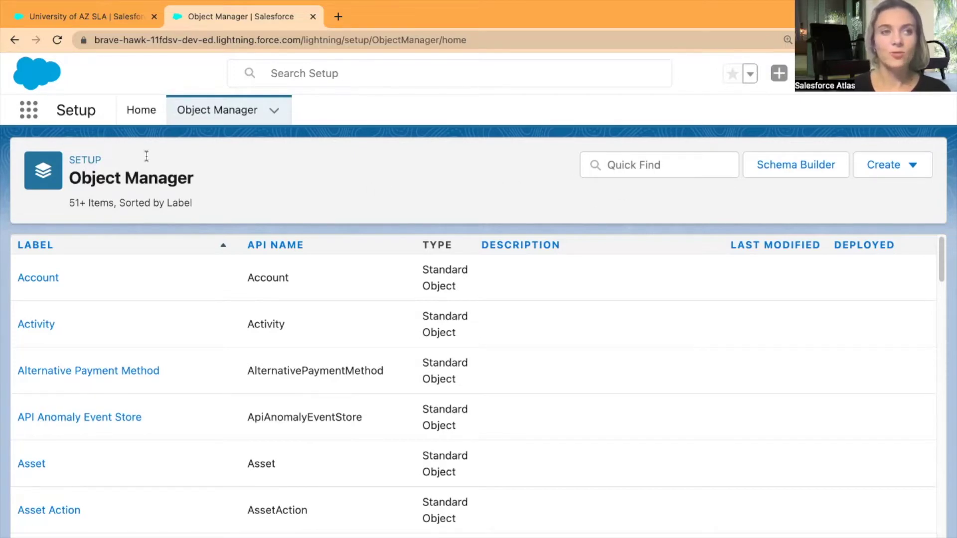
# Switch back to the browser tab holding the University of AZ SLA opportunity record
pyautogui.click(70, 17)
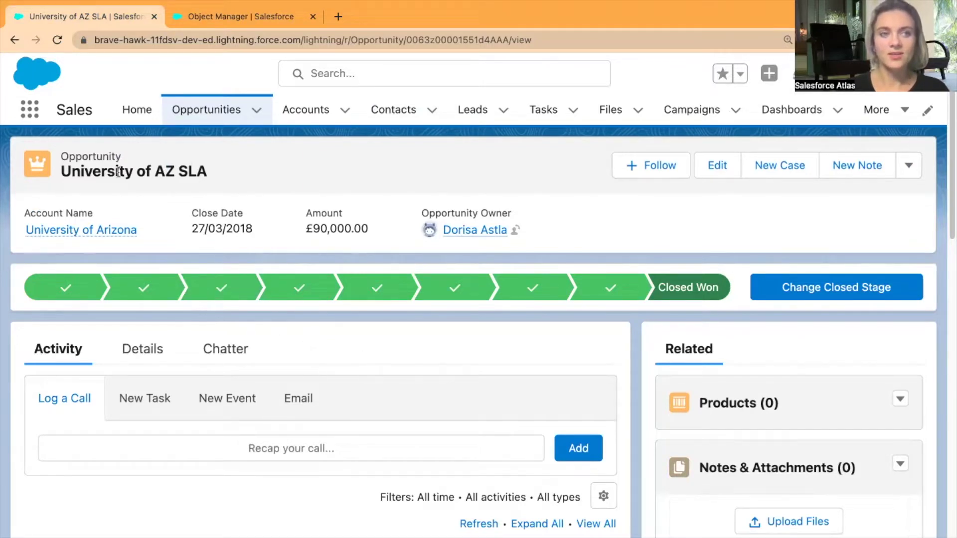
# Open the opportunity's Details tab and review the fields: Amount £90,000.00, close date 27/03/2018
pyautogui.click(148, 355)
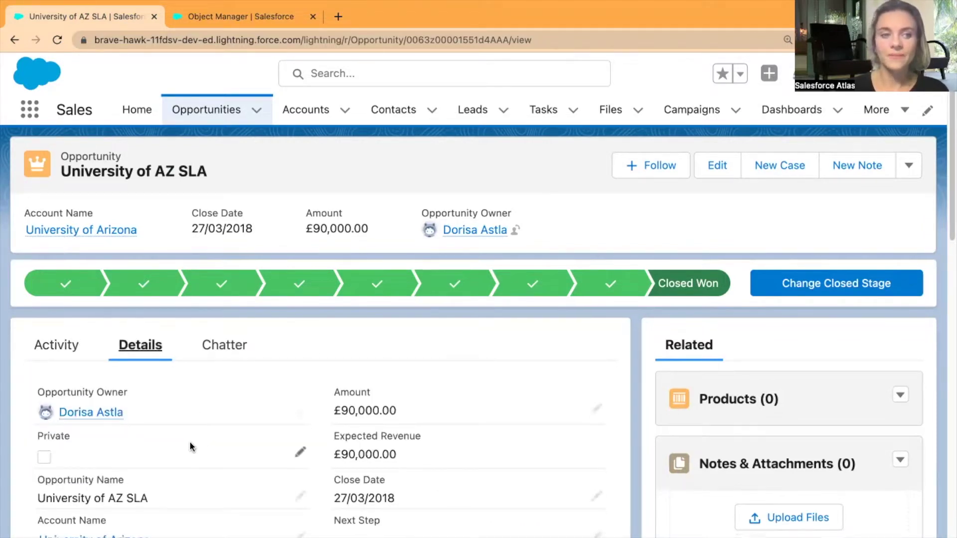
pyautogui.scroll(-2, 189, 443)
pyautogui.scroll(2, 232, 509)
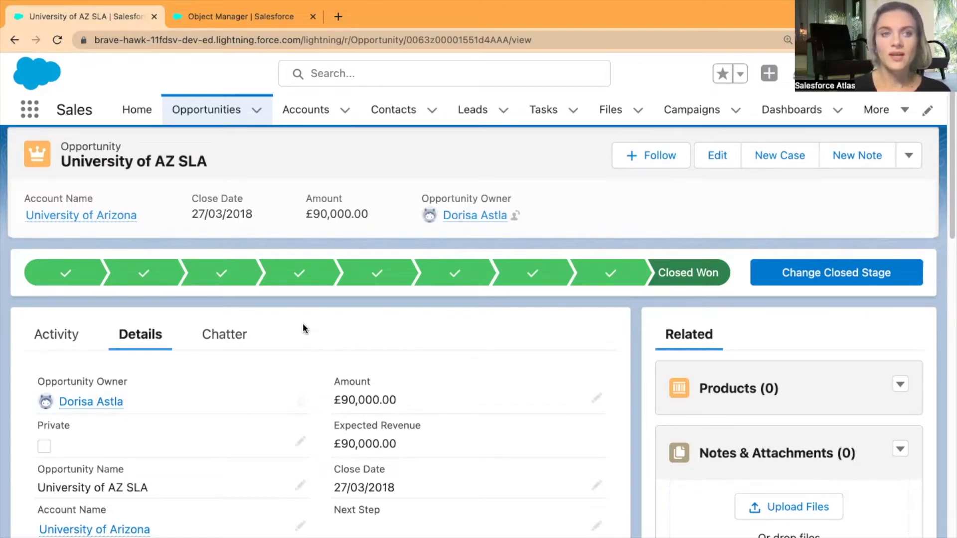
# Go to the Account object's Buttons, Links, and Actions in Object Manager and begin a new action
pyautogui.click(243, 17)
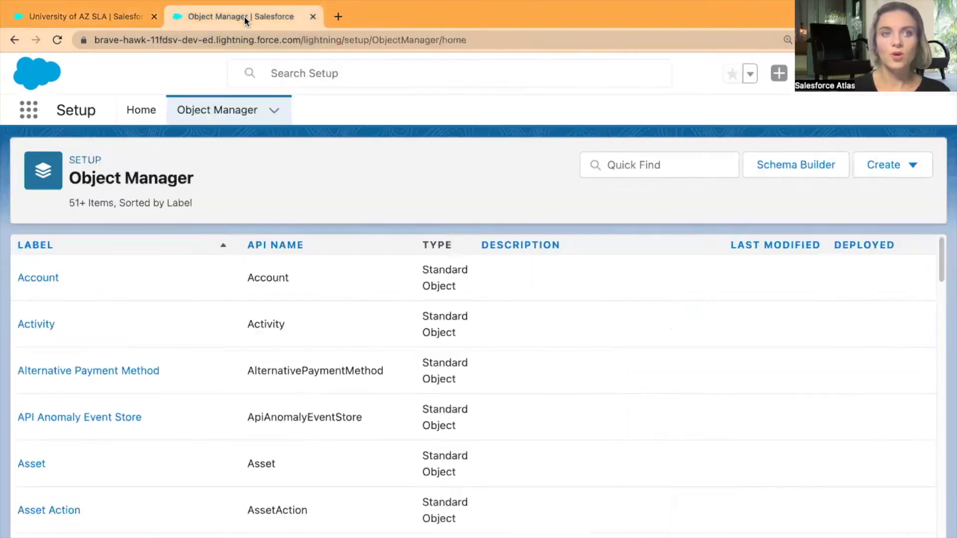
pyautogui.click(641, 164)
pyautogui.click(42, 277)
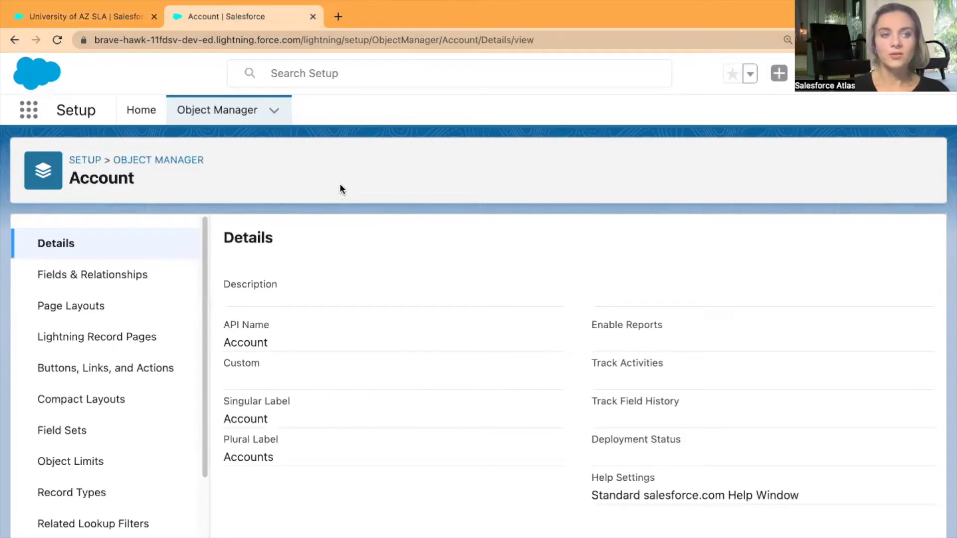
pyautogui.click(105, 373)
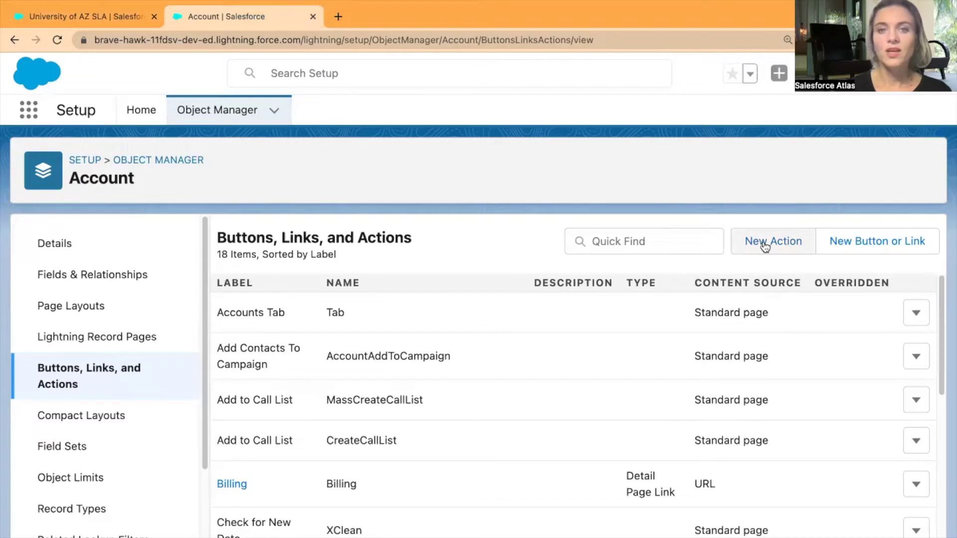
pyautogui.click(764, 245)
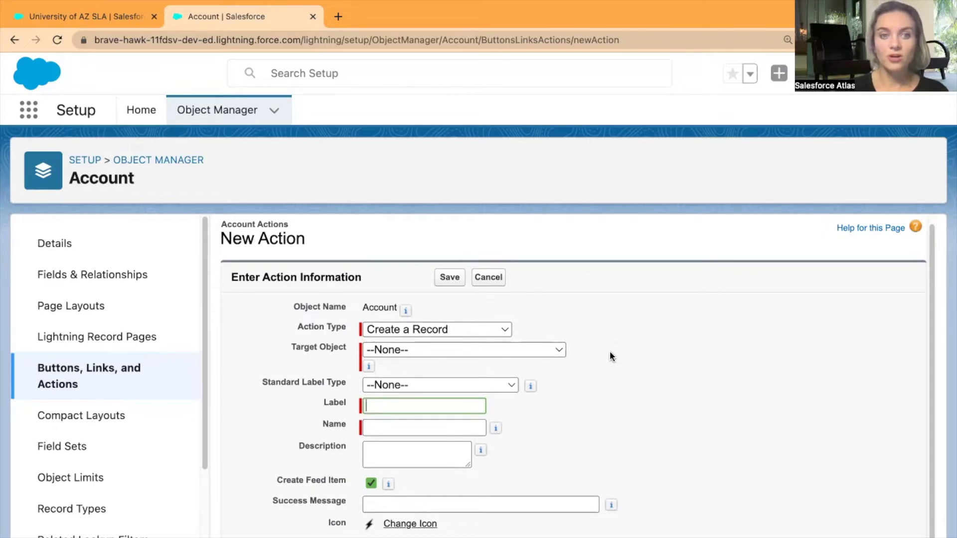
# Save an Update a Record action labelled 'Test', leaving Standard Label Type as --None--
pyautogui.click(463, 329)
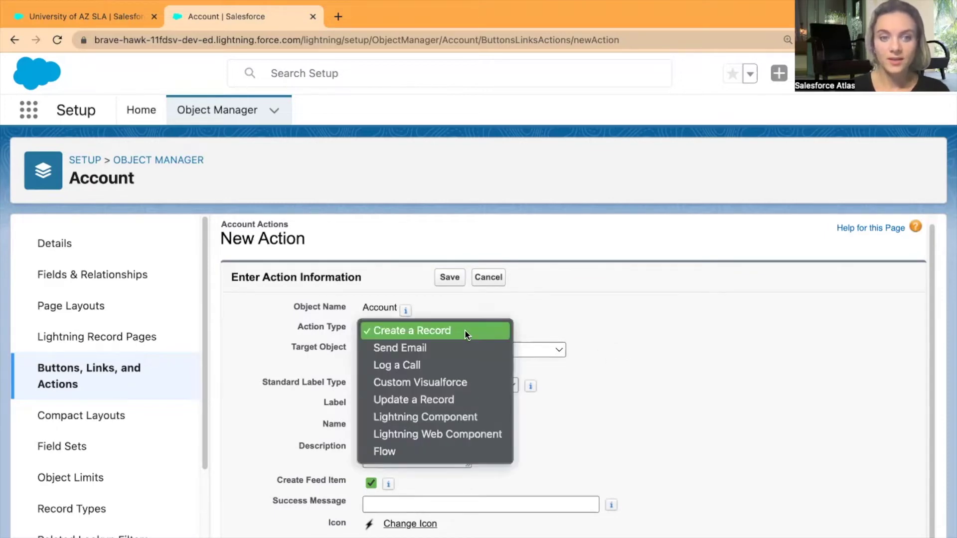
pyautogui.click(450, 401)
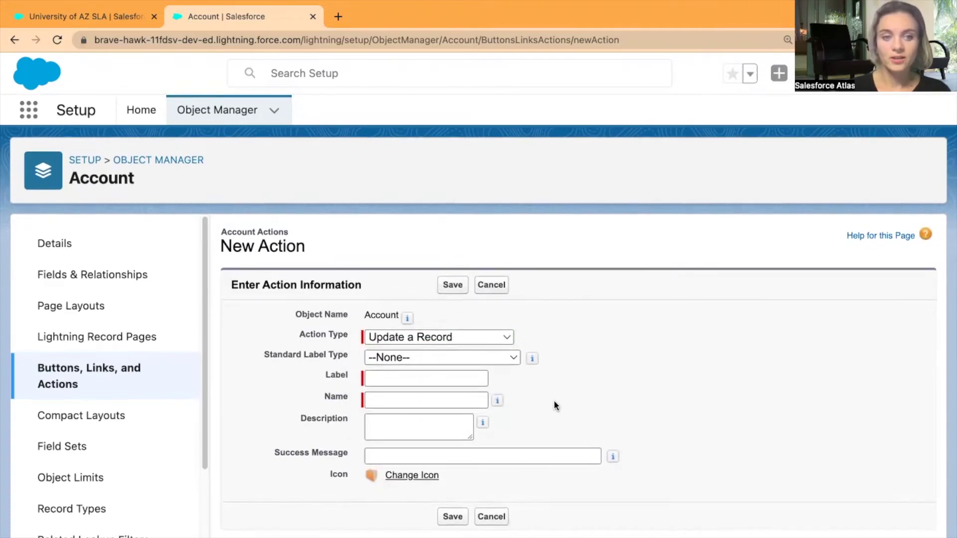
pyautogui.click(438, 377)
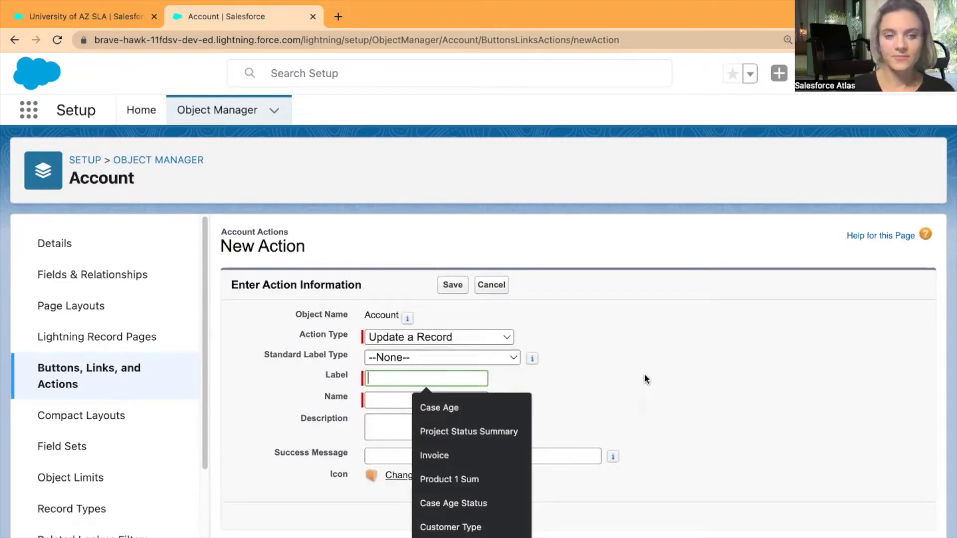
pyautogui.write('Test')
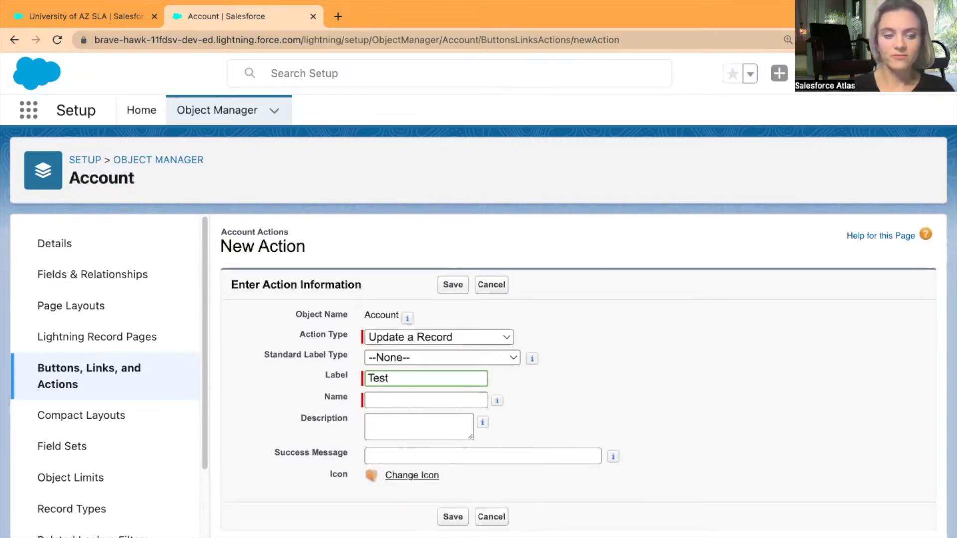
pyautogui.press('Tab')
pyautogui.click(693, 404)
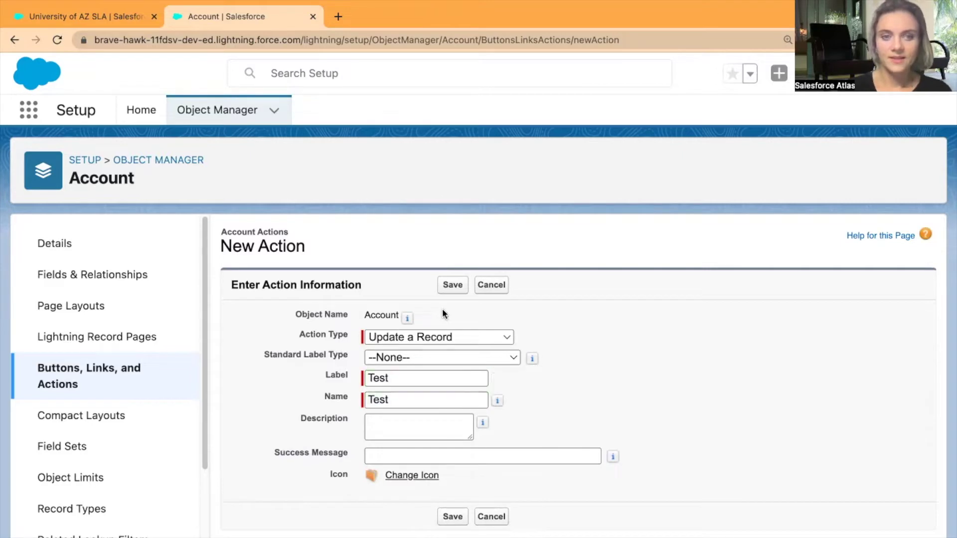
pyautogui.click(498, 358)
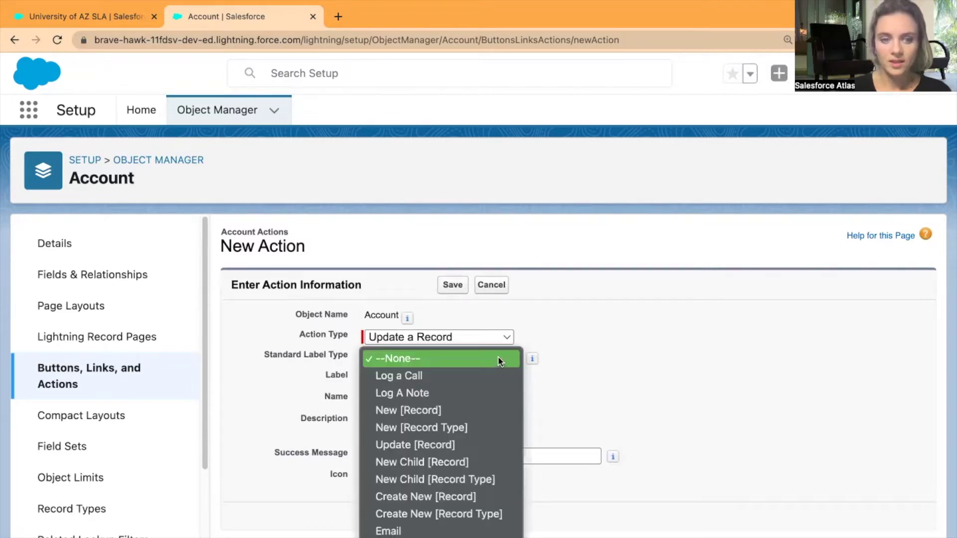
pyautogui.scroll(-5, 438, 530)
pyautogui.scroll(-3, 439, 531)
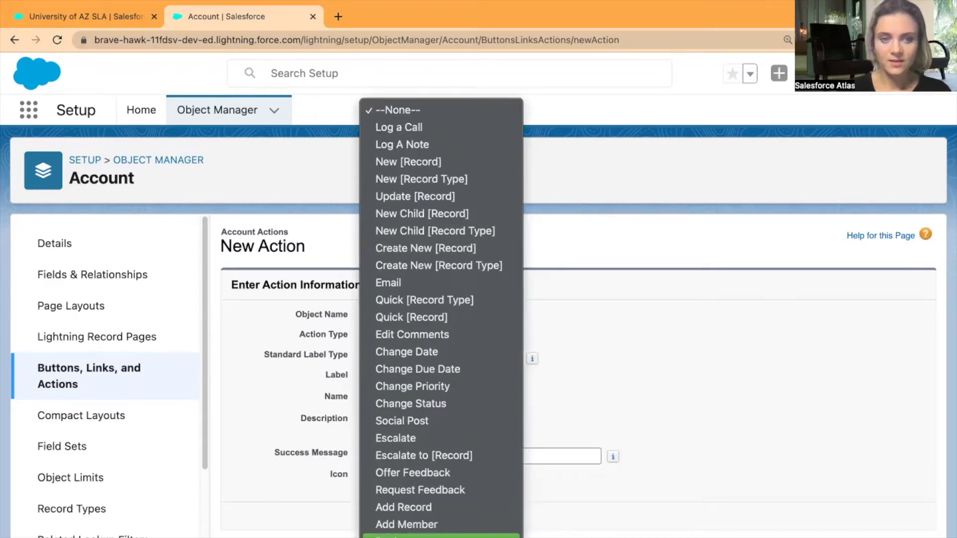
pyautogui.click(602, 321)
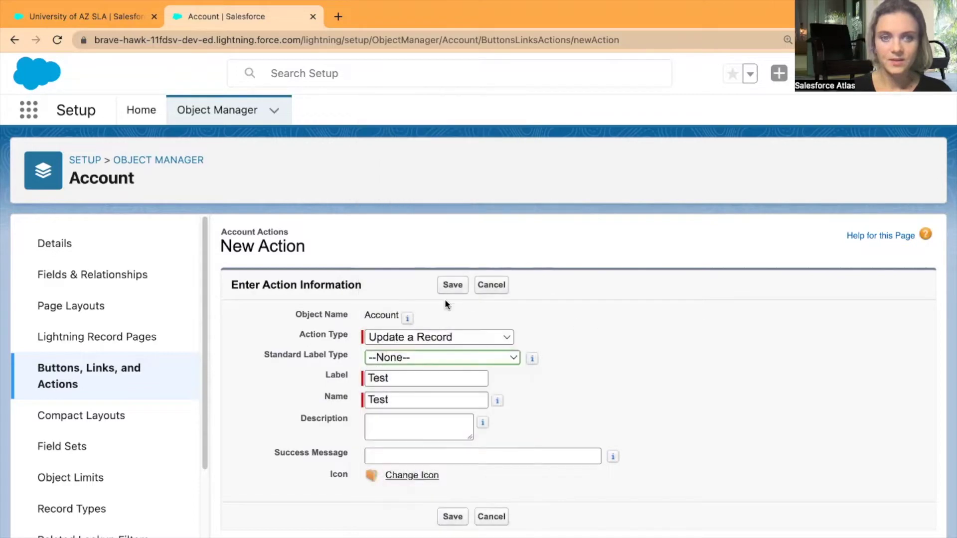
pyautogui.click(451, 286)
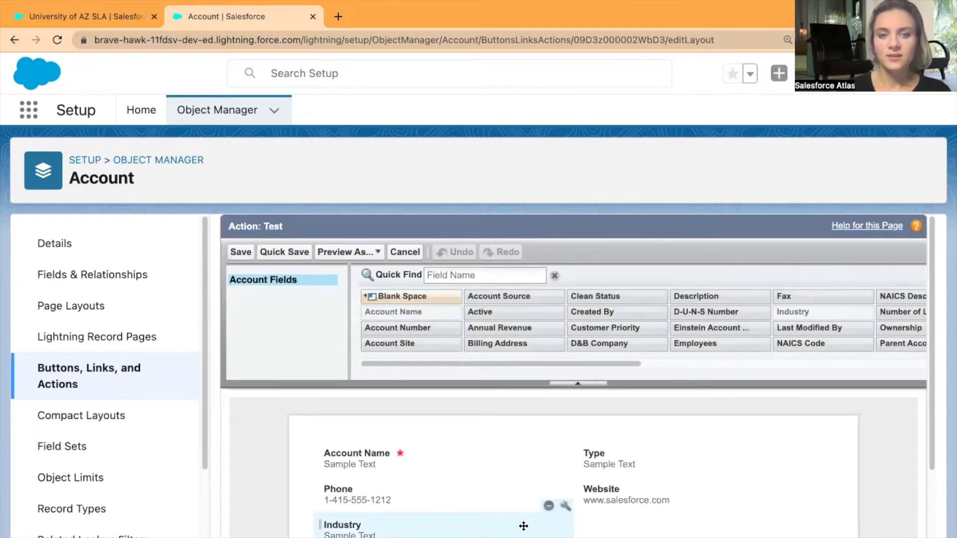
# Remove the Website and Type fields from the Test action layout
pyautogui.scroll(-1, 523, 520)
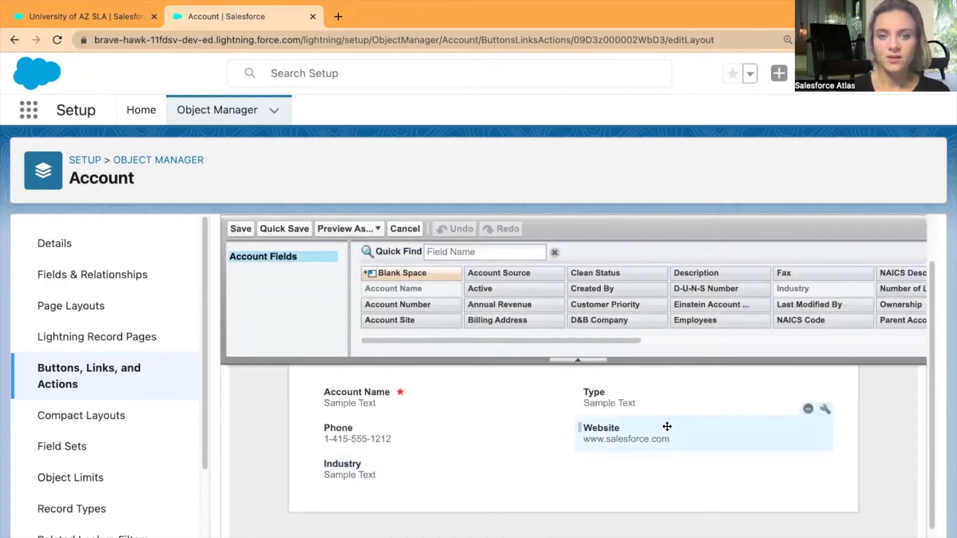
pyautogui.click(808, 409)
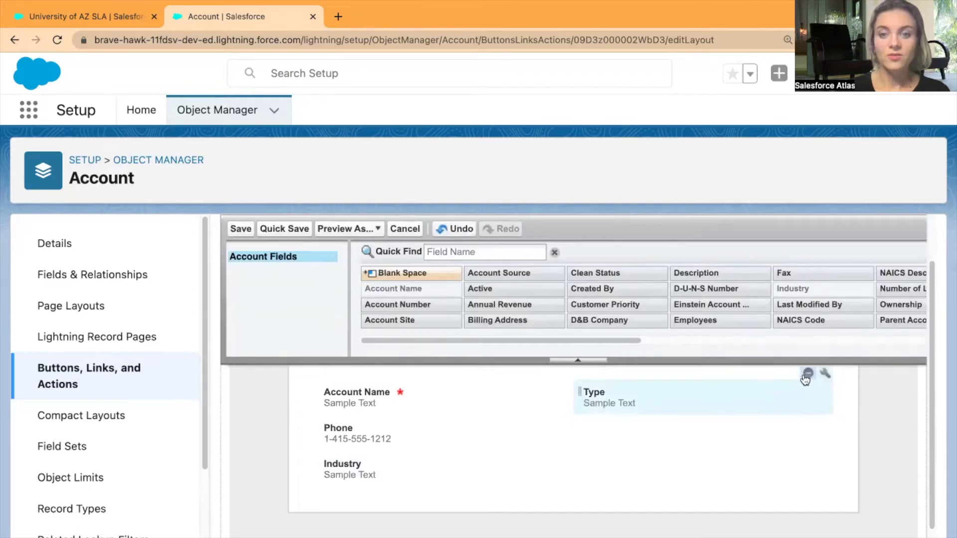
pyautogui.click(807, 375)
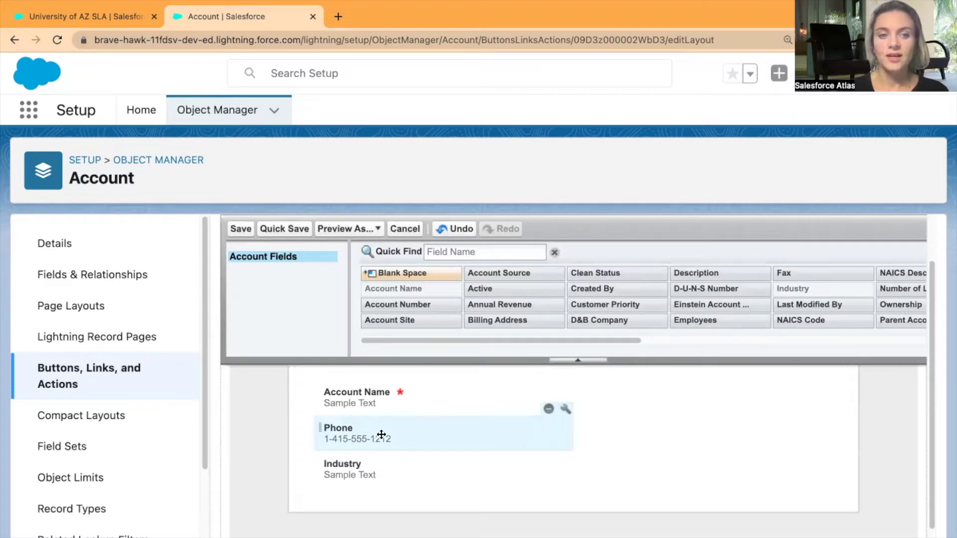
pyautogui.scroll(1, 418, 450)
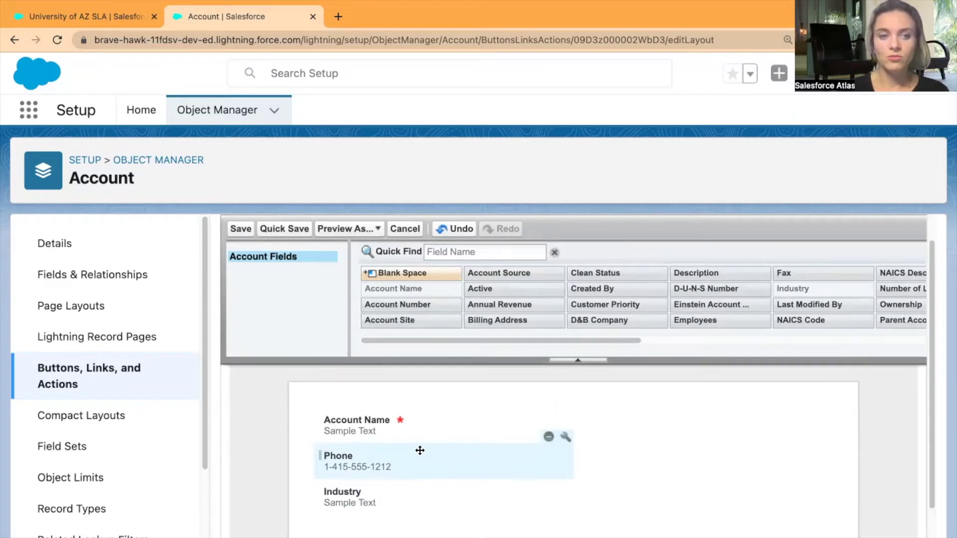
pyautogui.scroll(-1, 429, 428)
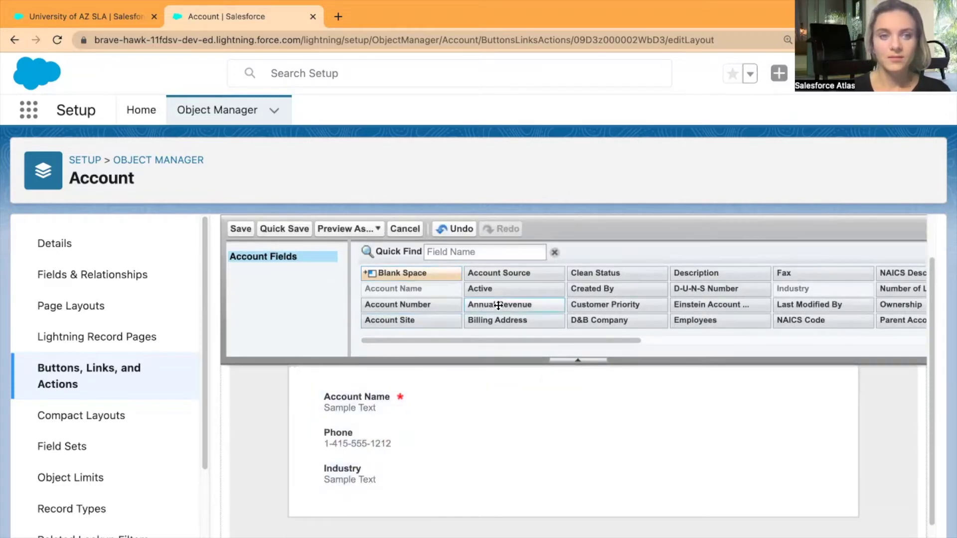
# Add Billing Address and Annual Revenue to the action layout, then quick-save it
pyautogui.click(476, 253)
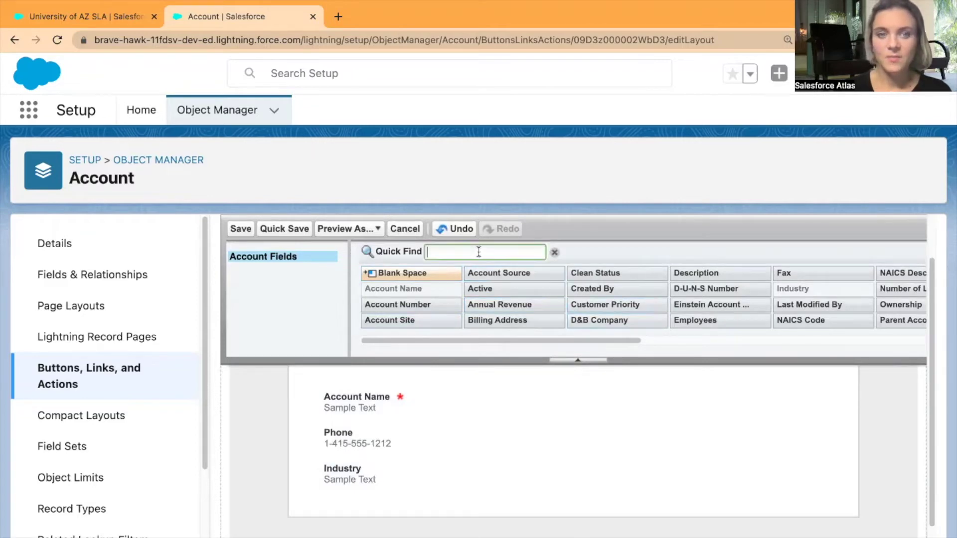
pyautogui.write('billing')
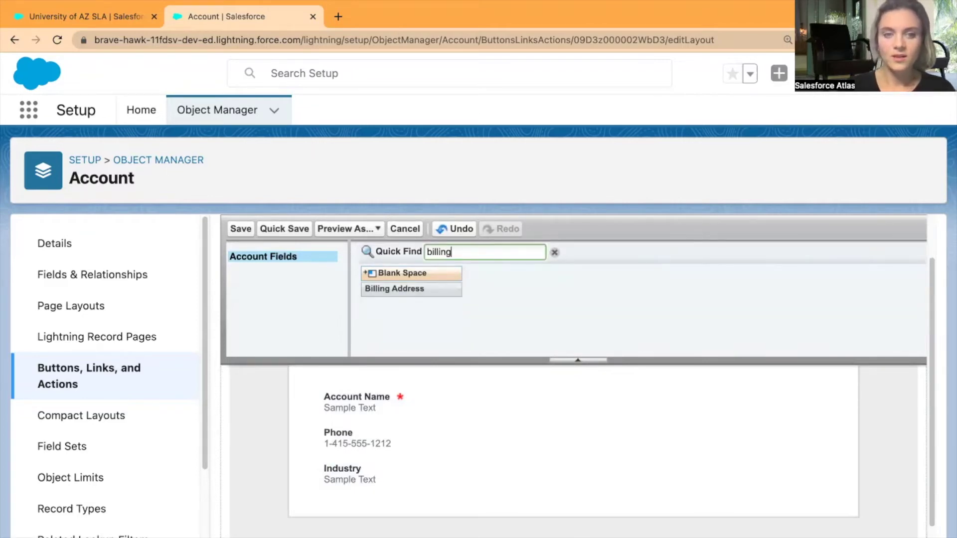
pyautogui.moveTo(398, 290); pyautogui.dragTo(418, 460)
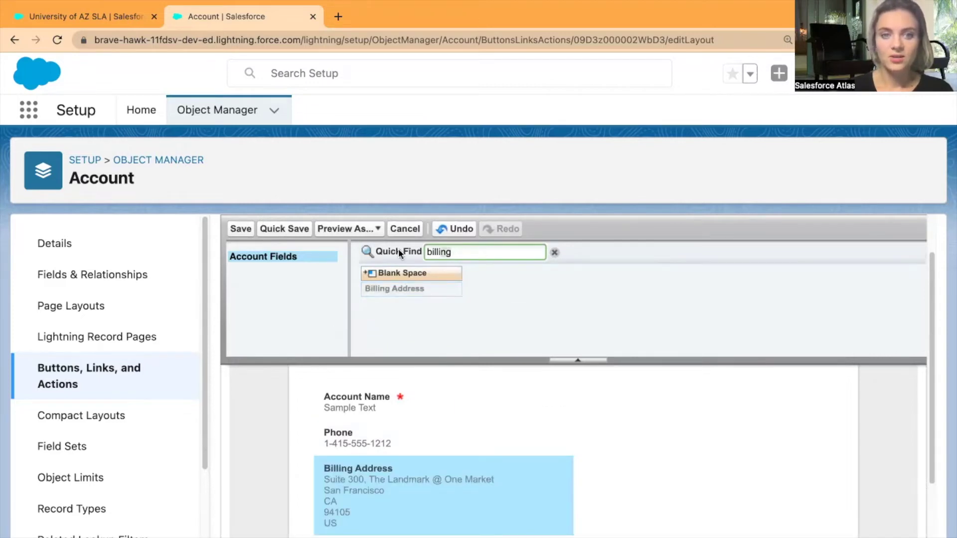
pyautogui.hotkey('ctrl', 'a')
pyautogui.press('BackSpace')
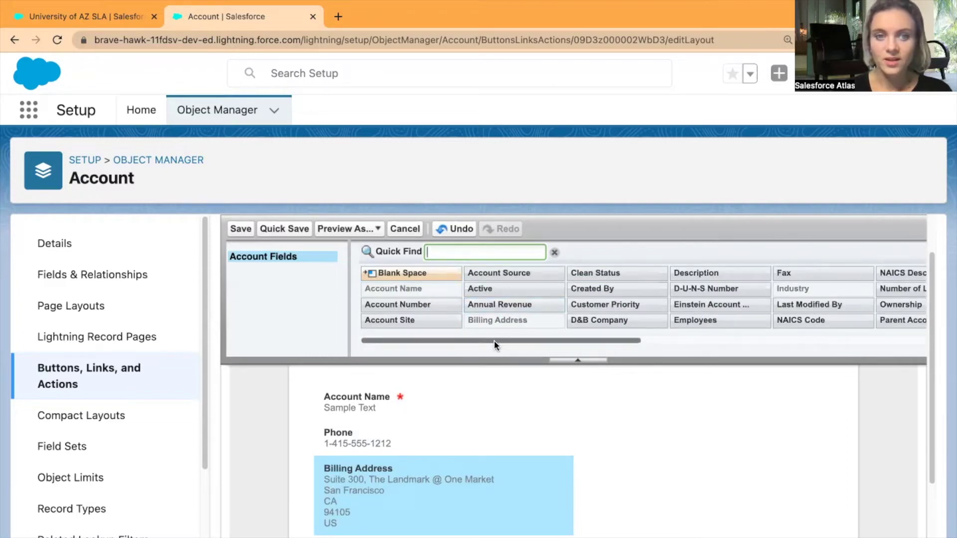
pyautogui.moveTo(494, 340); pyautogui.dragTo(523, 339)
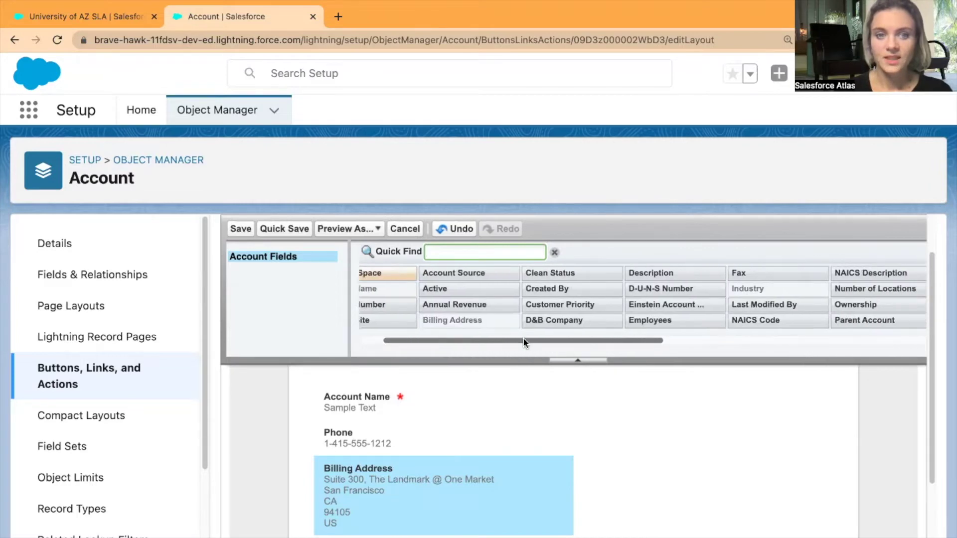
pyautogui.moveTo(444, 304); pyautogui.dragTo(427, 427)
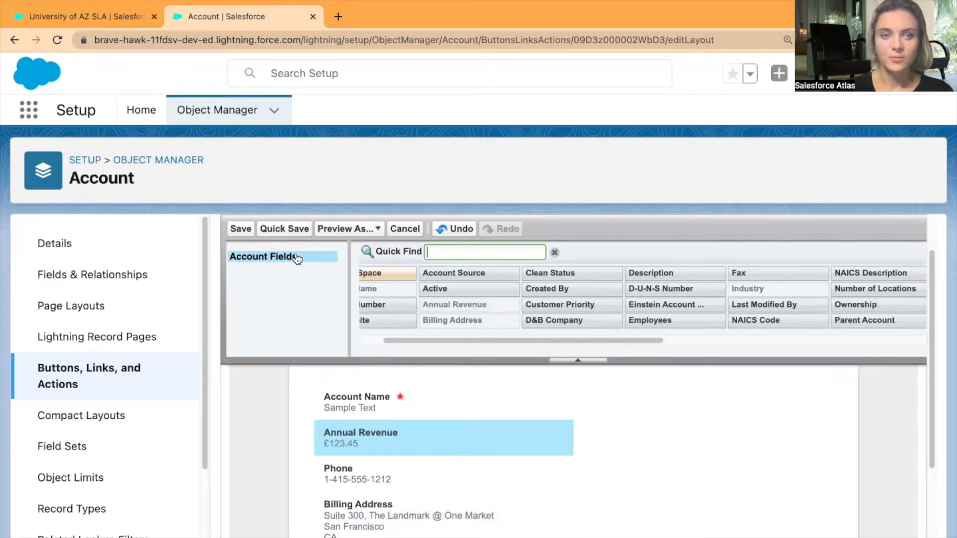
pyautogui.click(284, 229)
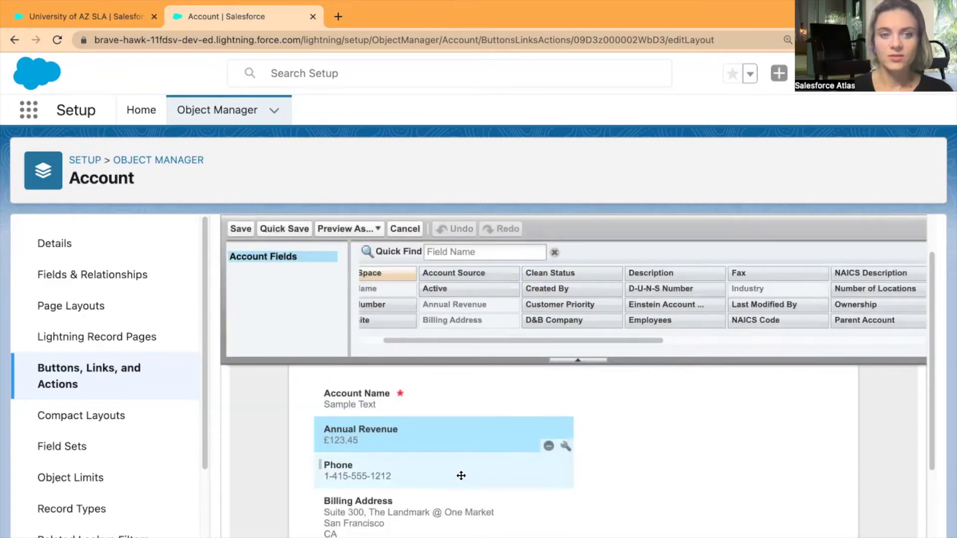
pyautogui.scroll(-4, 461, 475)
pyautogui.scroll(5, 461, 475)
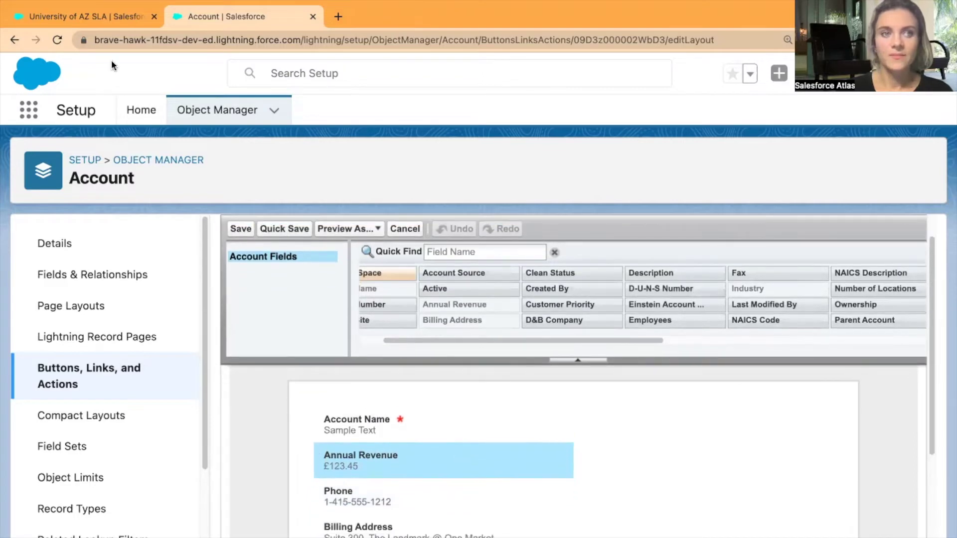
# Reload the University of AZ SLA opportunity and edit its record page via Setup > Edit Page
pyautogui.click(83, 22)
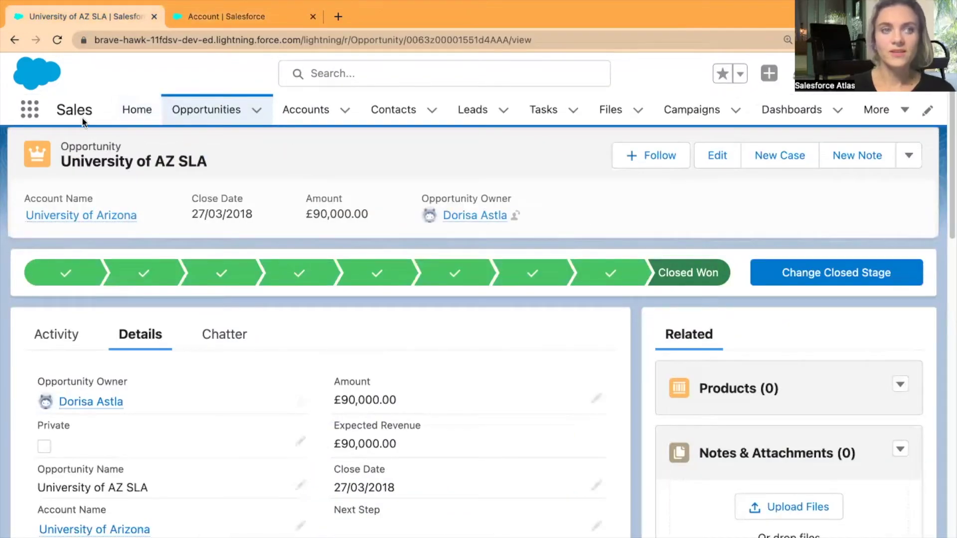
pyautogui.click(57, 41)
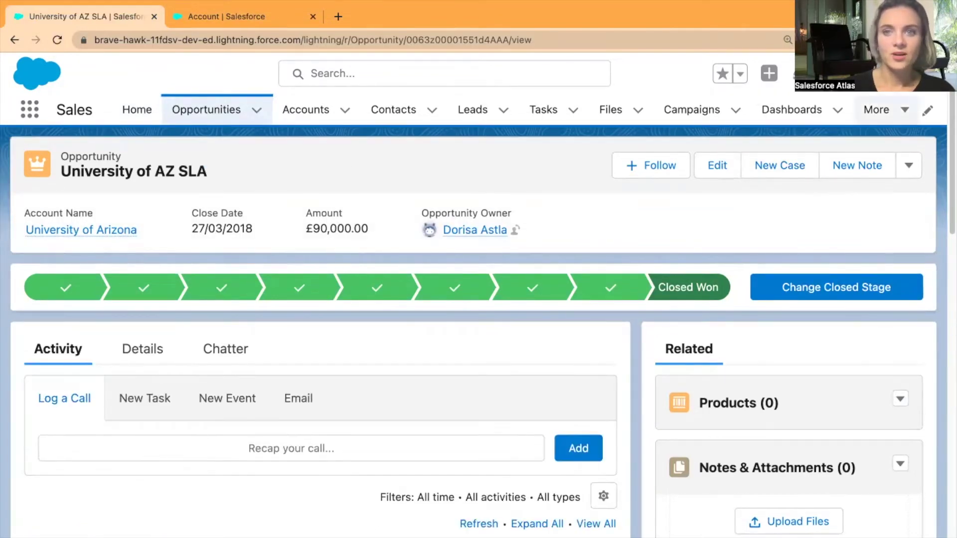
pyautogui.click(816, 73)
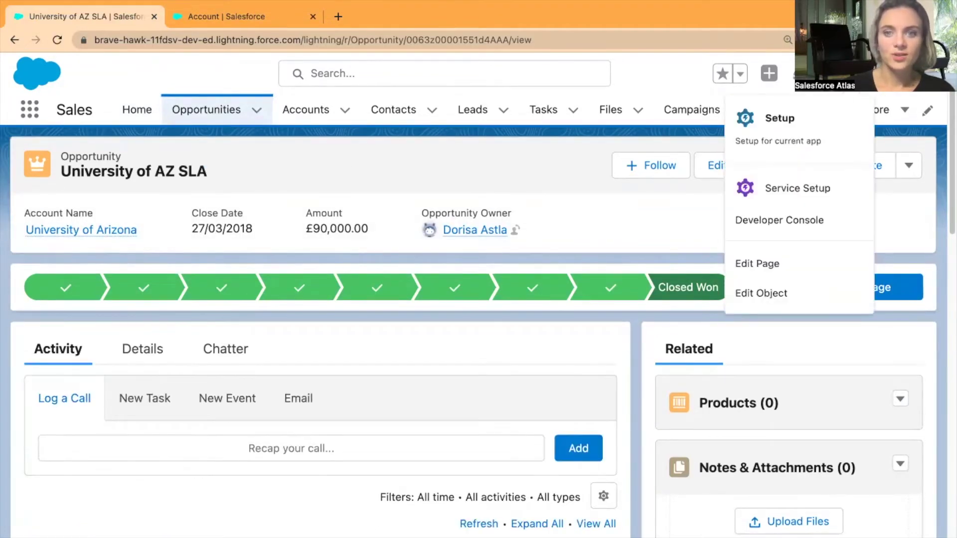
pyautogui.click(759, 264)
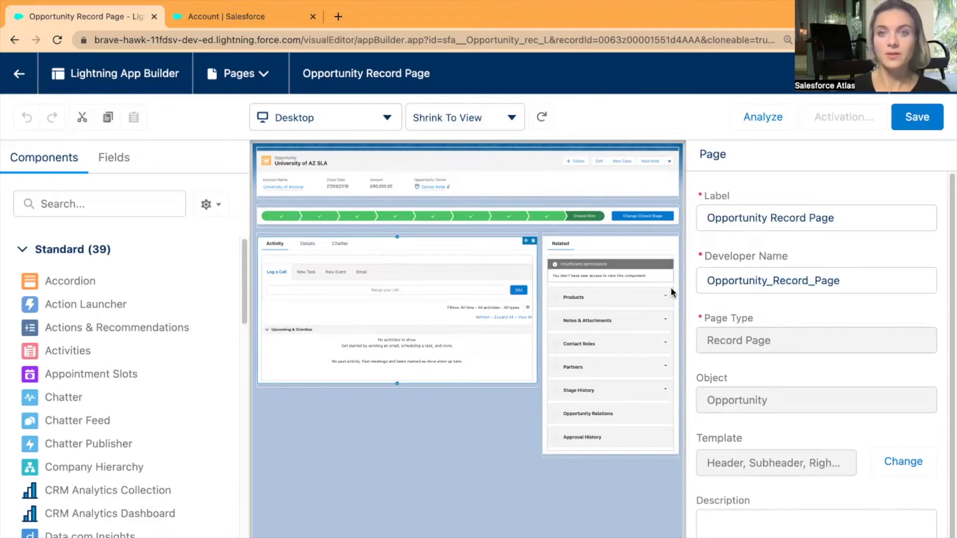
pyautogui.click(673, 293)
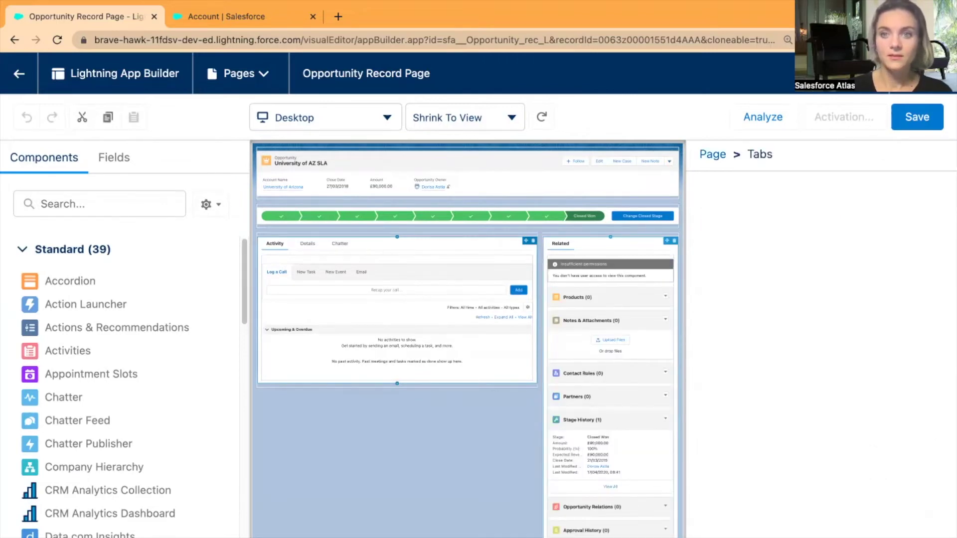
# Add a custom-labelled 'Account' tab to the tab set and switch the preview to it
pyautogui.click(375, 253)
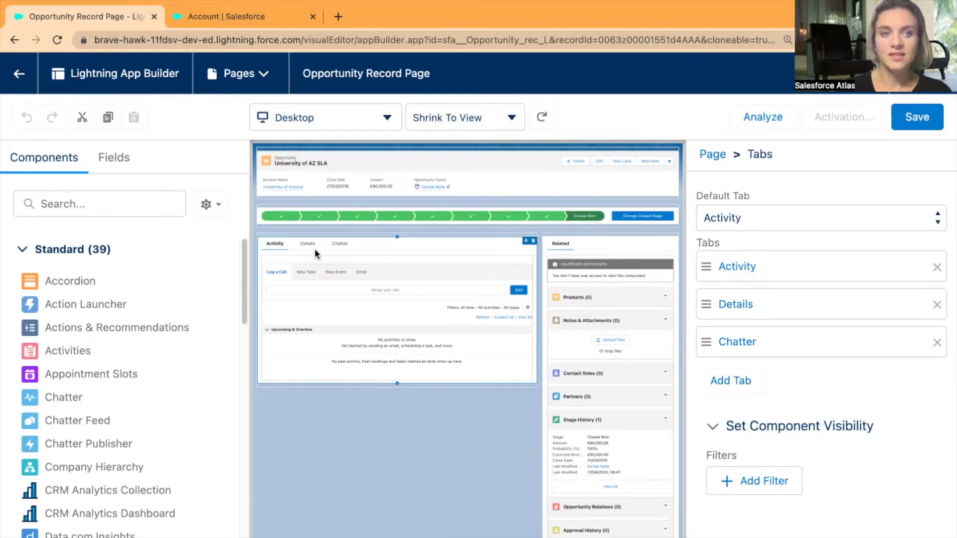
pyautogui.click(730, 380)
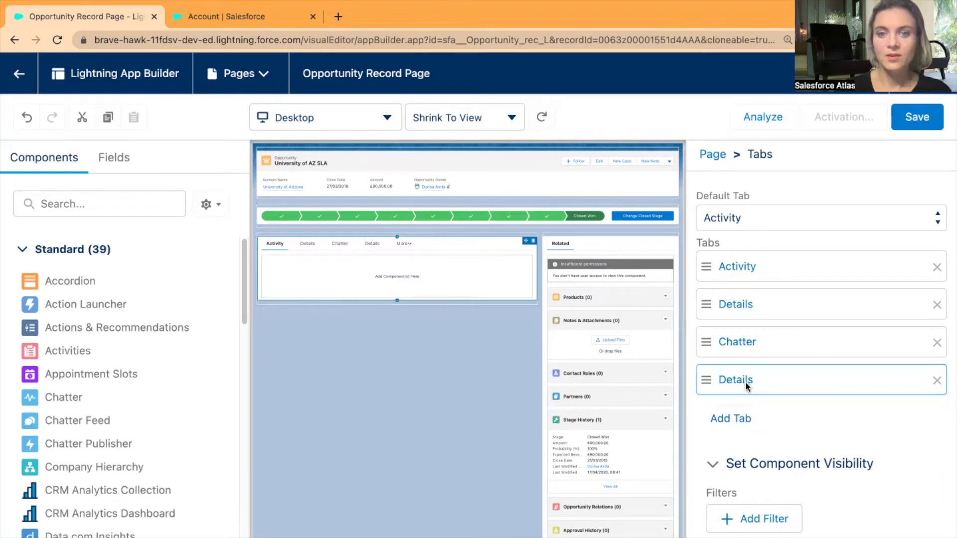
pyautogui.click(745, 381)
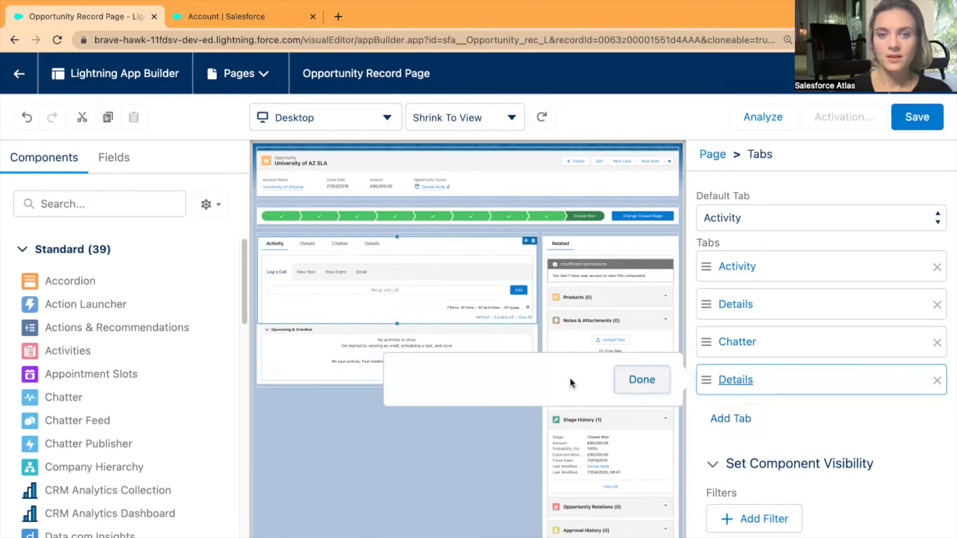
pyautogui.click(530, 402)
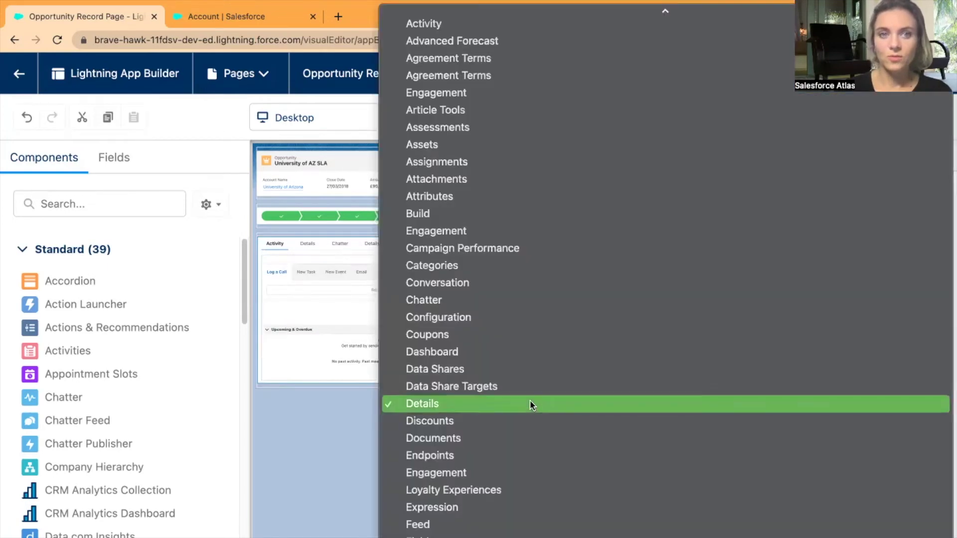
pyautogui.scroll(5, 531, 399)
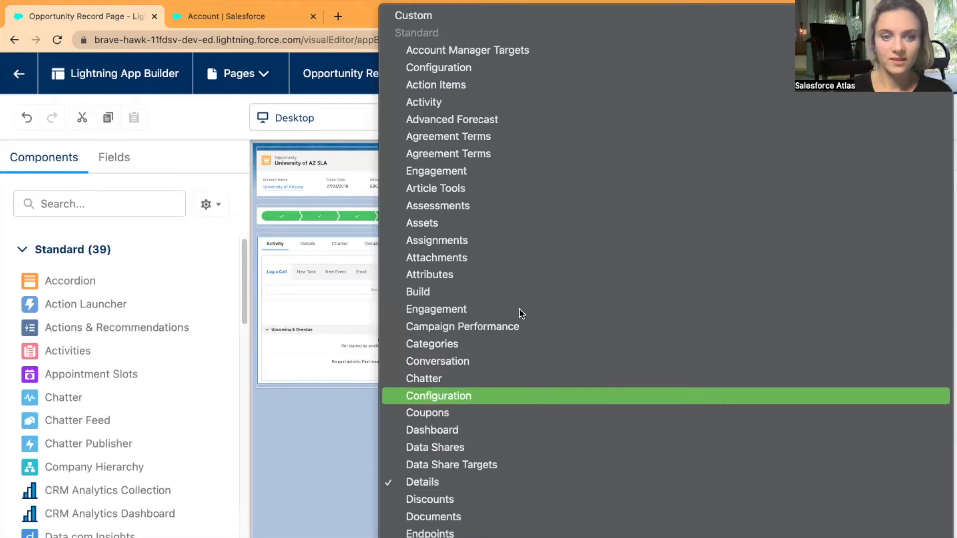
pyautogui.click(421, 16)
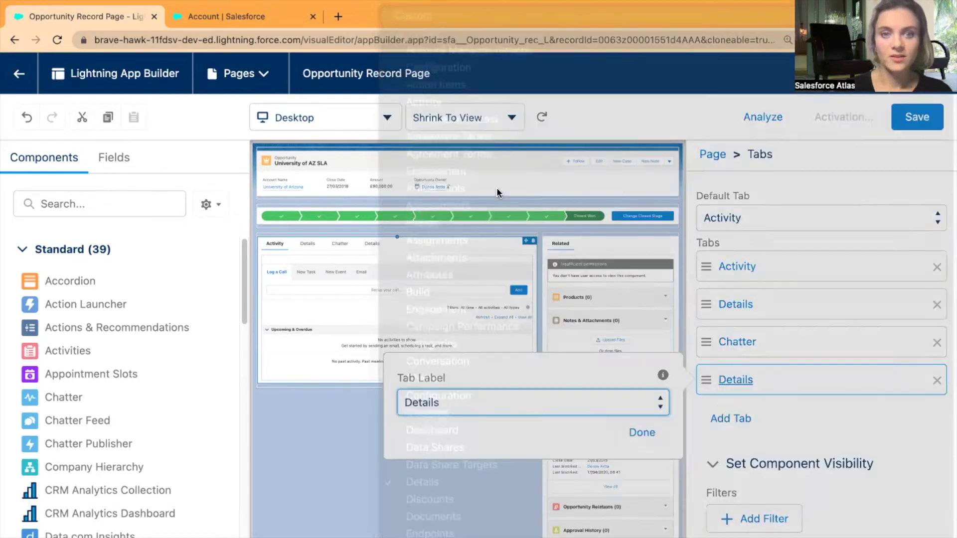
pyautogui.click(507, 458)
pyautogui.write('Ac')
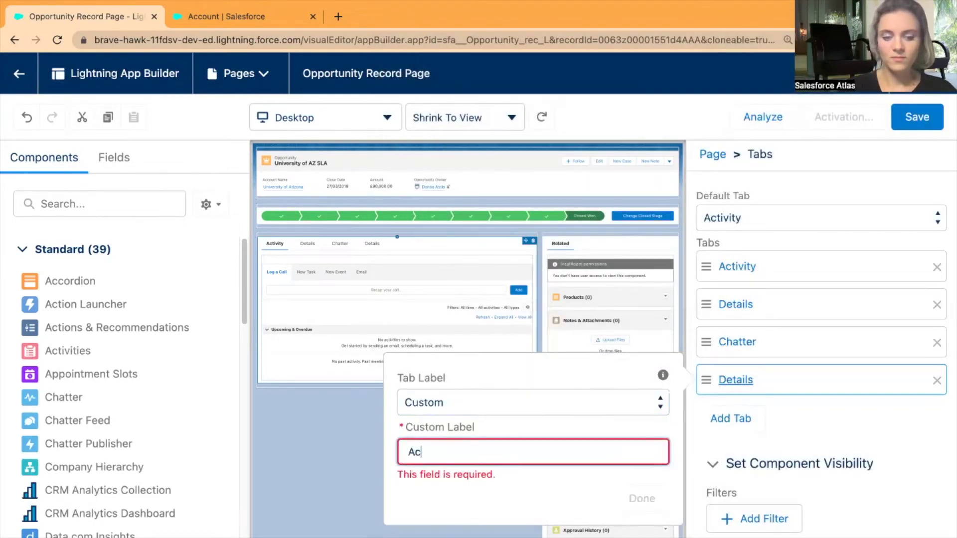
pyautogui.write('count')
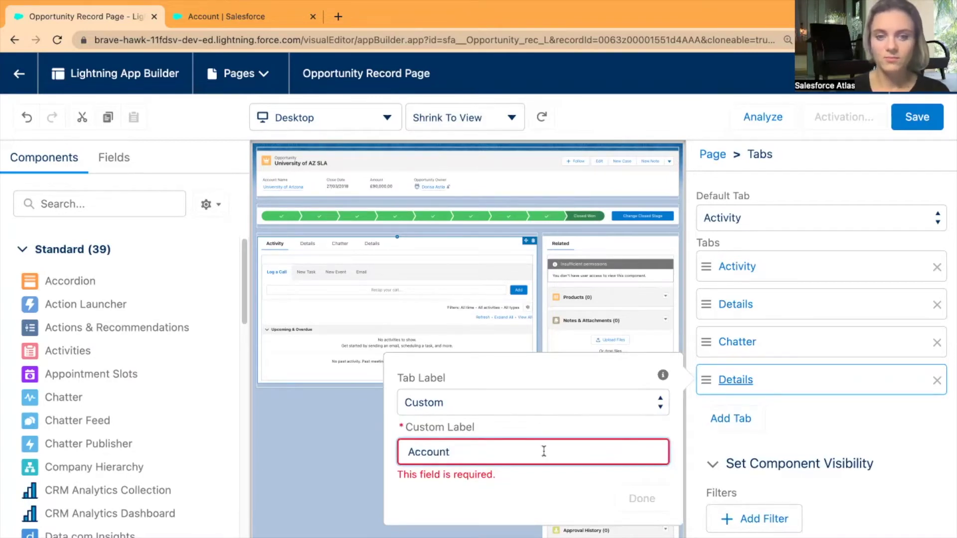
pyautogui.click(642, 498)
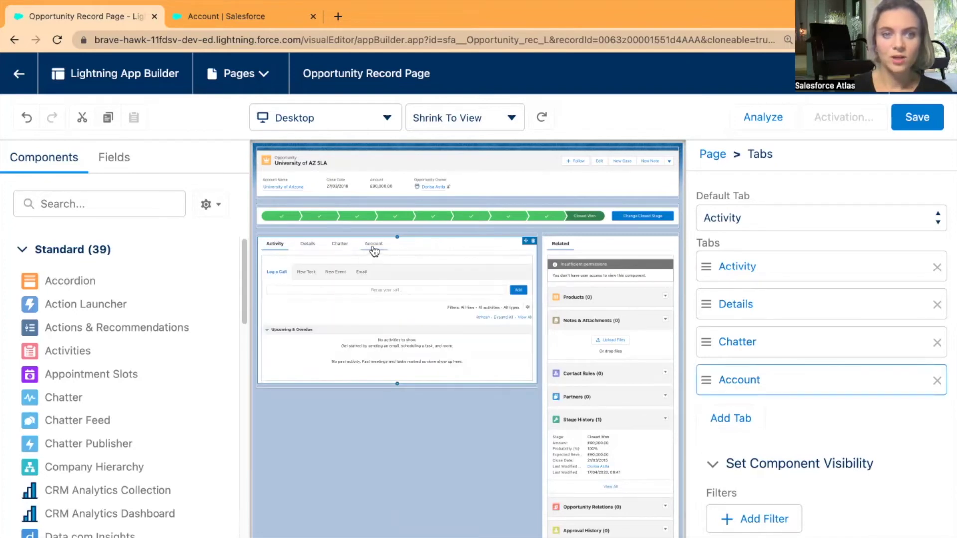
pyautogui.click(375, 245)
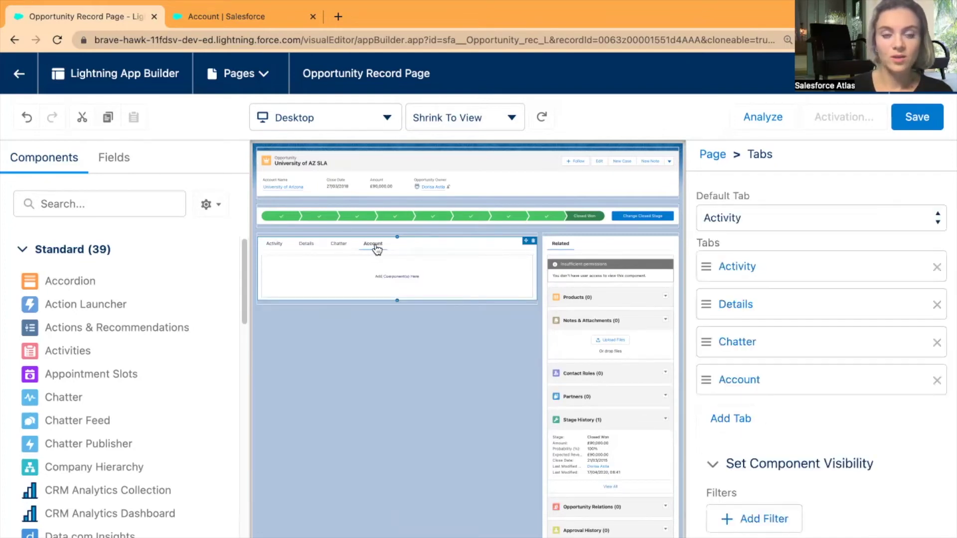
pyautogui.click(82, 204)
# Search components for 'related' and drop Related Record onto the Account tab
pyautogui.write('related')
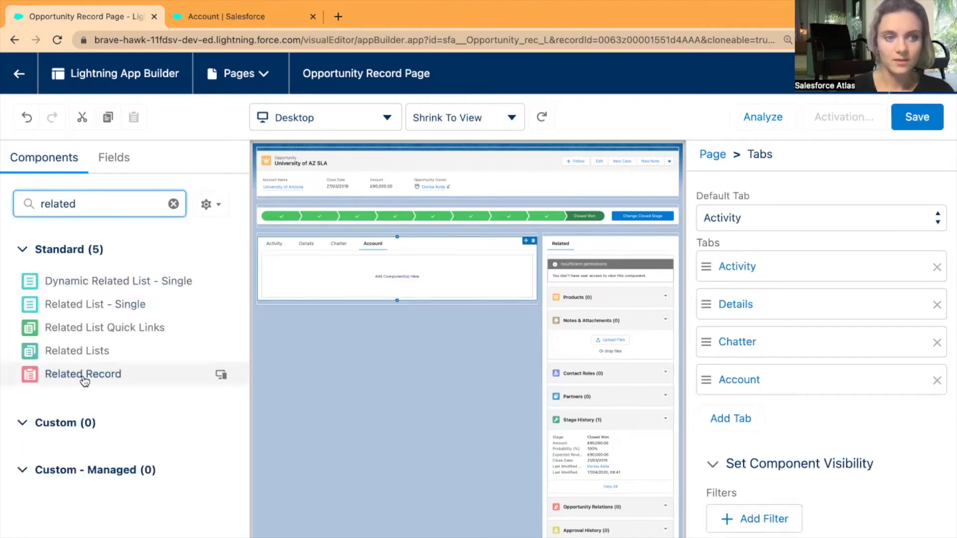
pyautogui.moveTo(82, 379); pyautogui.dragTo(396, 277)
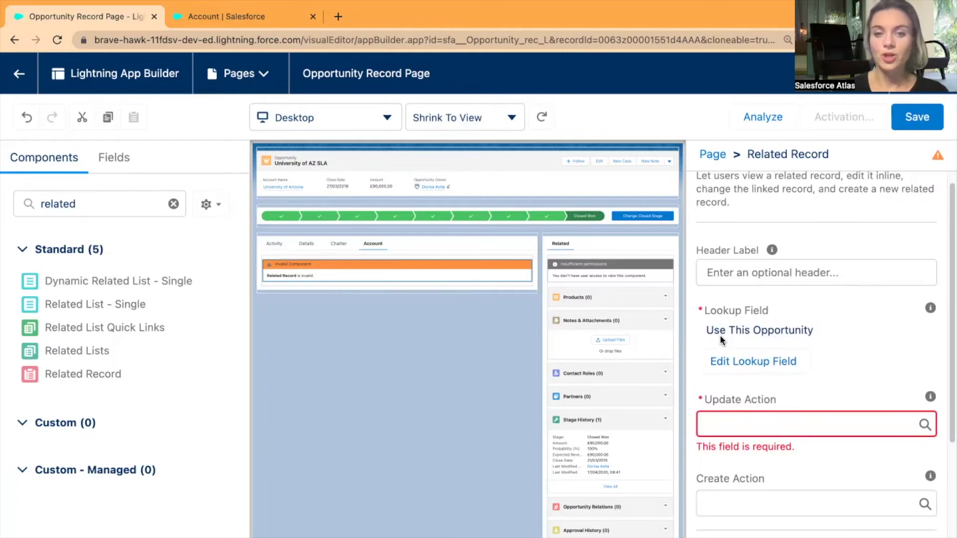
# Set the Related Record's first lookup field to Account Name and review its Test and New Account actions
pyautogui.click(747, 361)
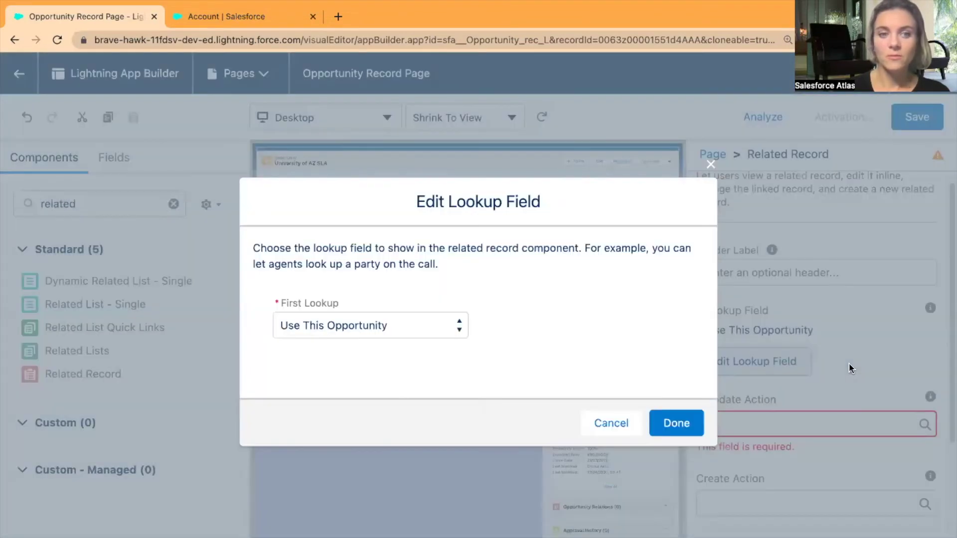
pyautogui.click(425, 332)
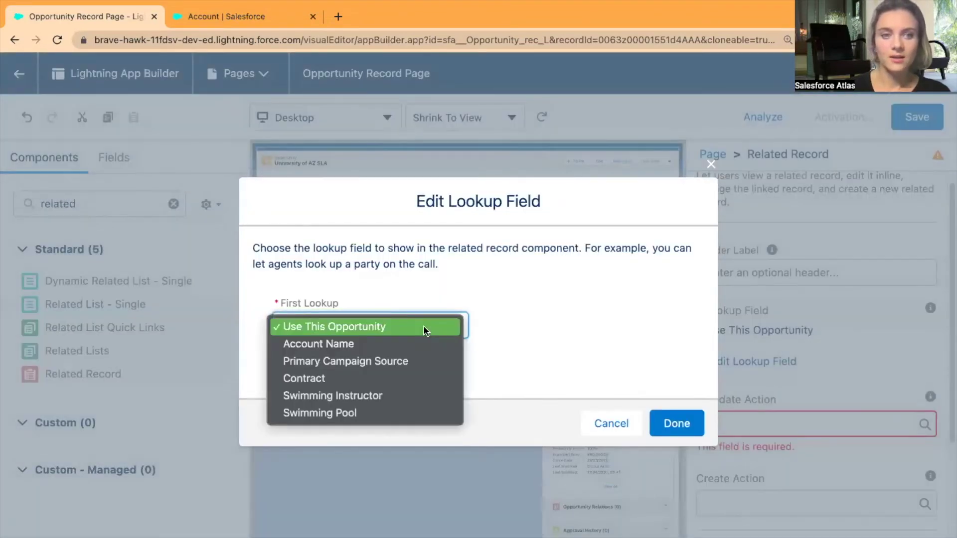
pyautogui.click(379, 348)
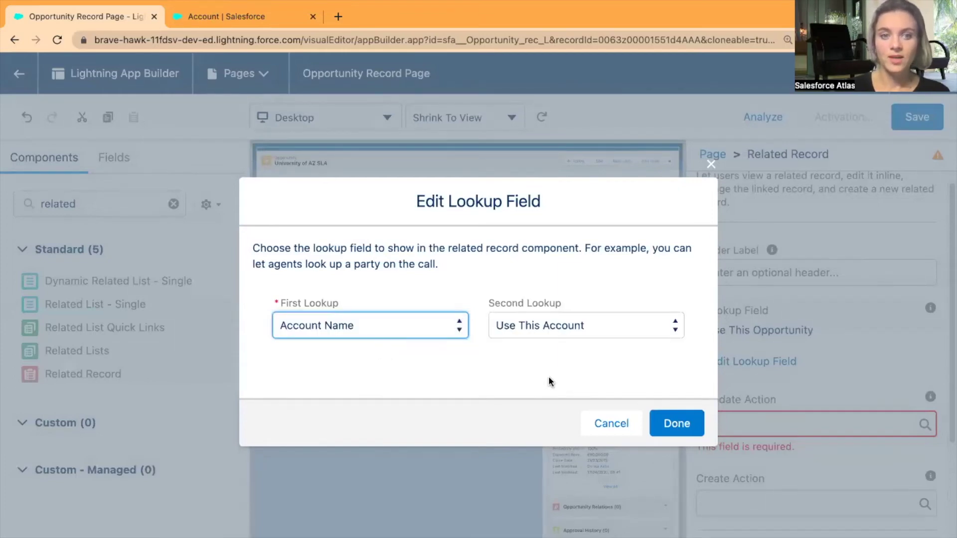
pyautogui.click(677, 425)
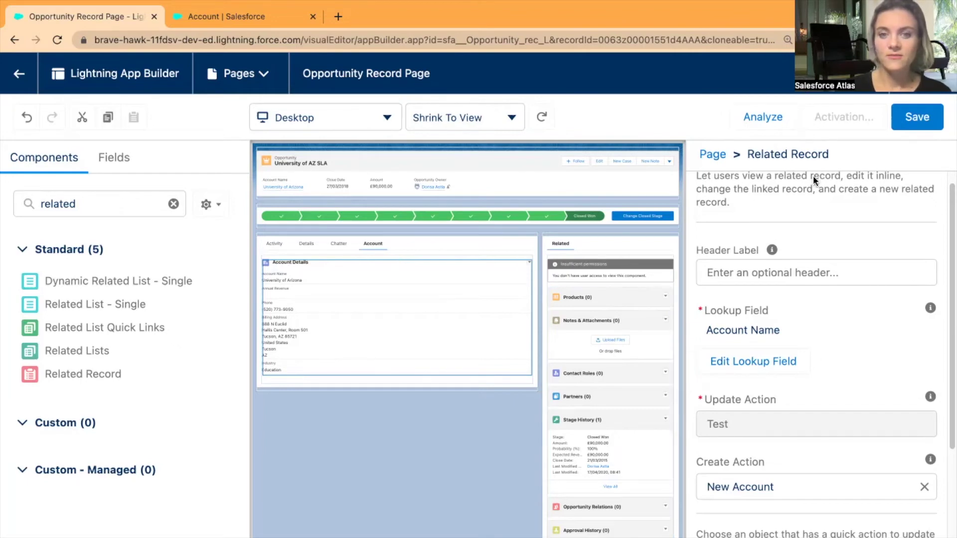
pyautogui.scroll(-5, 814, 467)
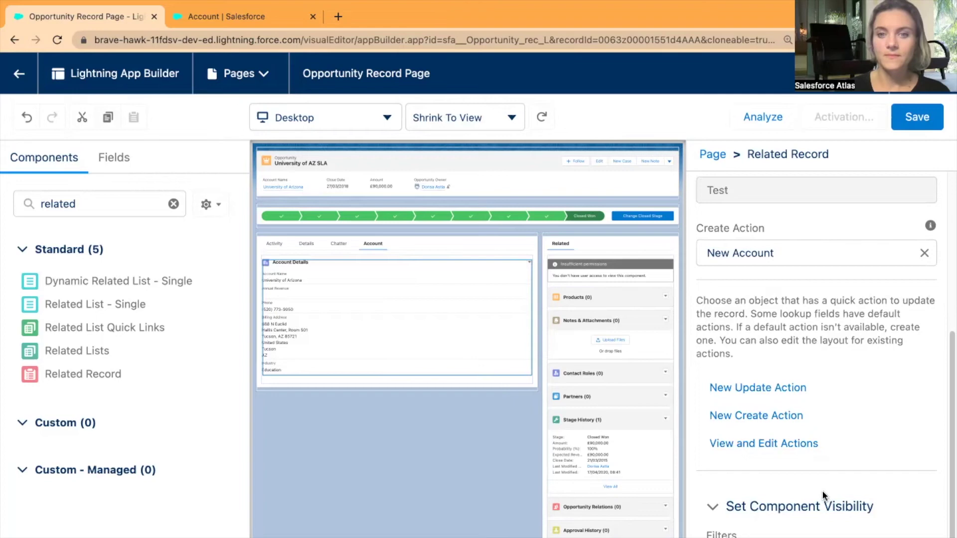
pyautogui.scroll(5, 821, 430)
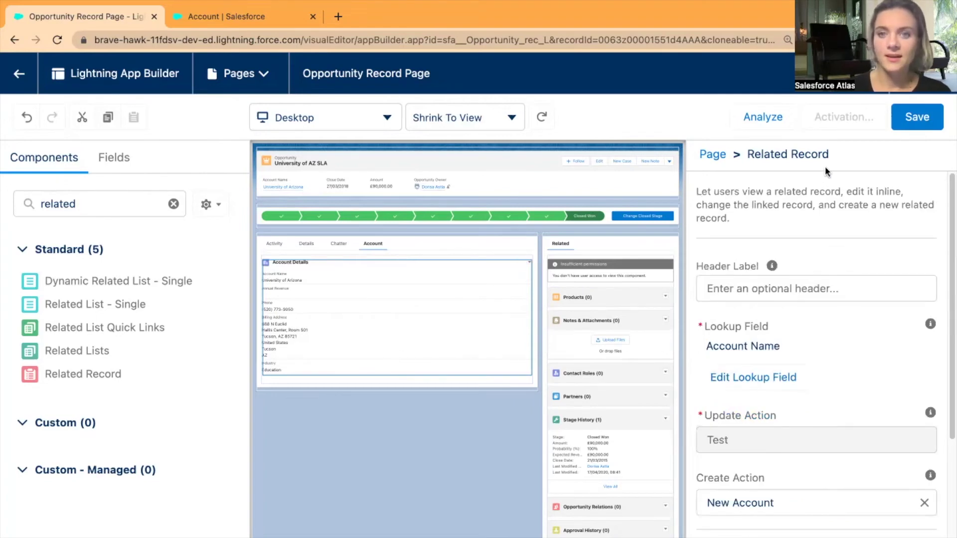
# Save the page, assign it as org default for desktop and phone, and return to the opportunity
pyautogui.click(917, 117)
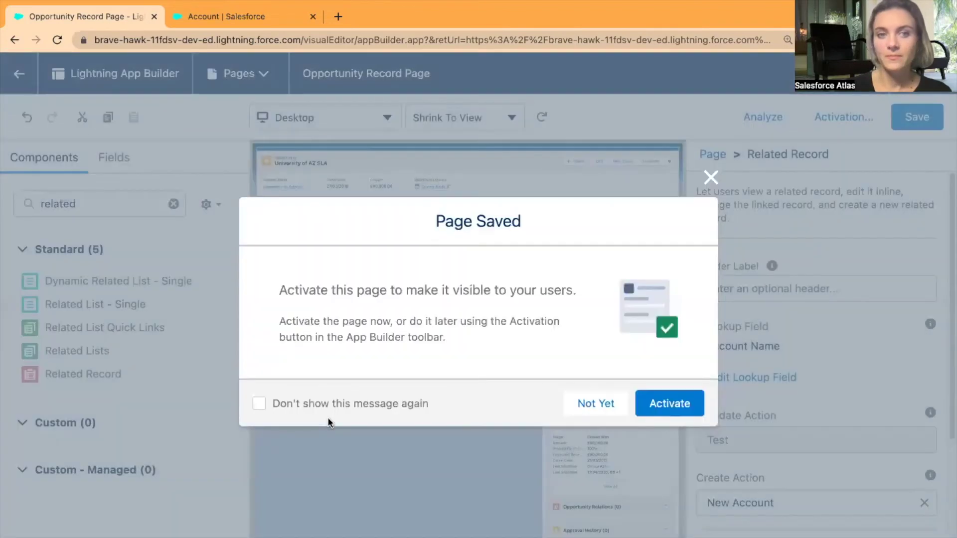
pyautogui.click(670, 405)
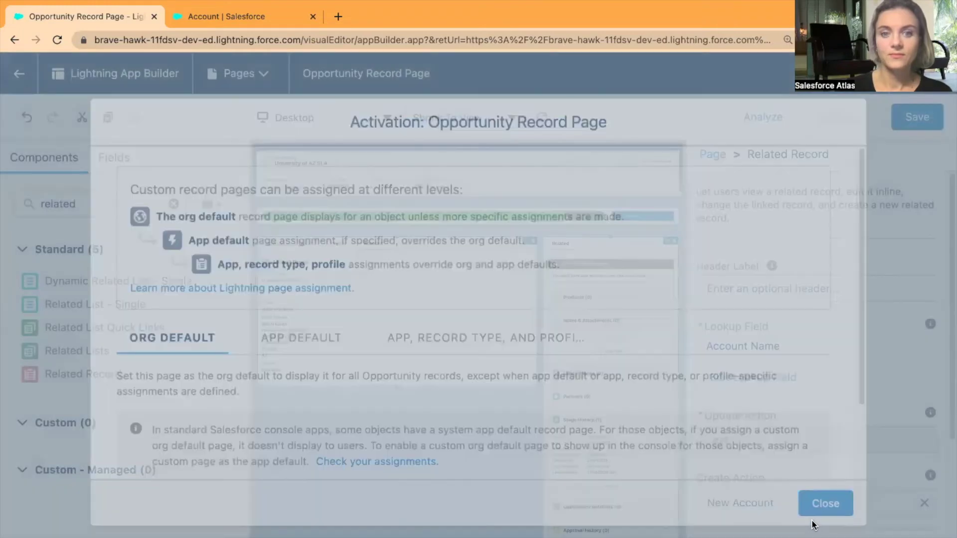
pyautogui.scroll(-2, 757, 441)
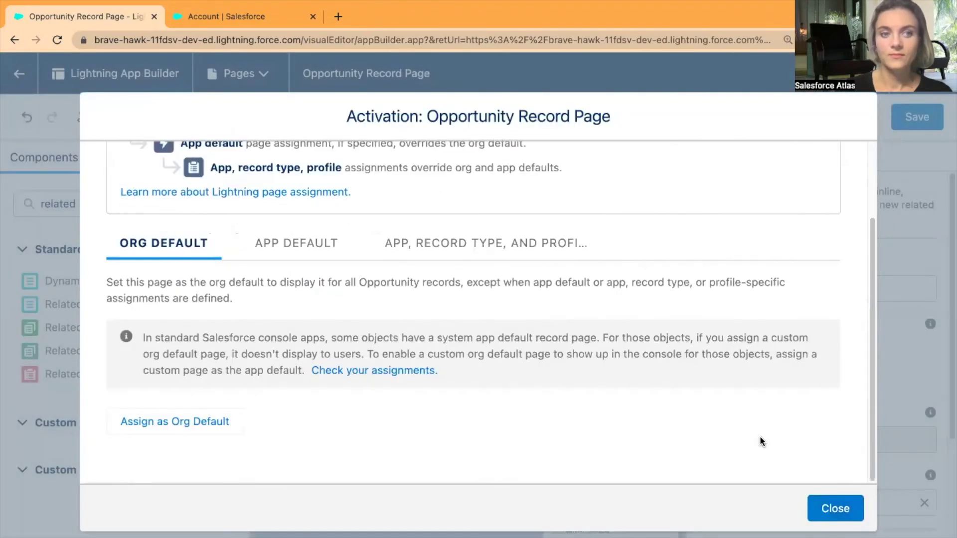
pyautogui.scroll(1, 791, 436)
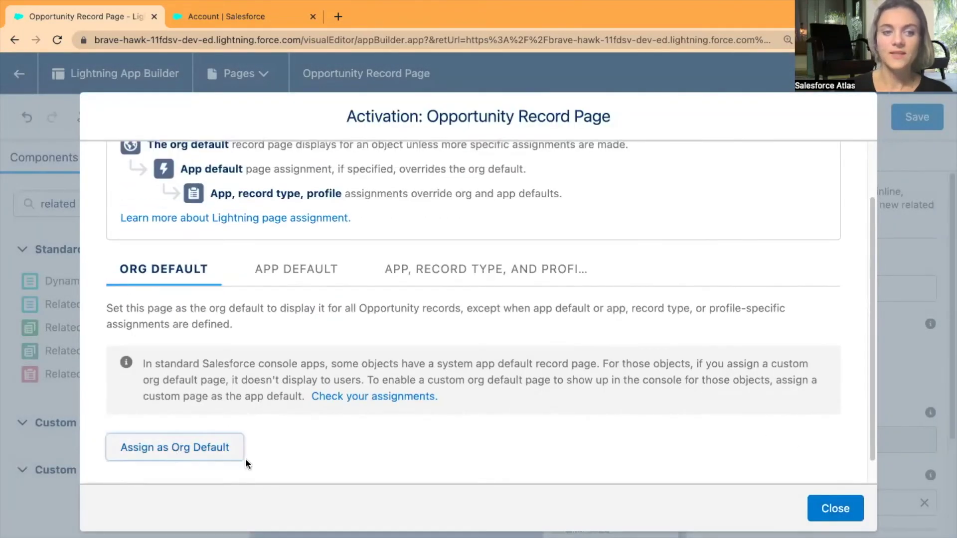
pyautogui.click(242, 455)
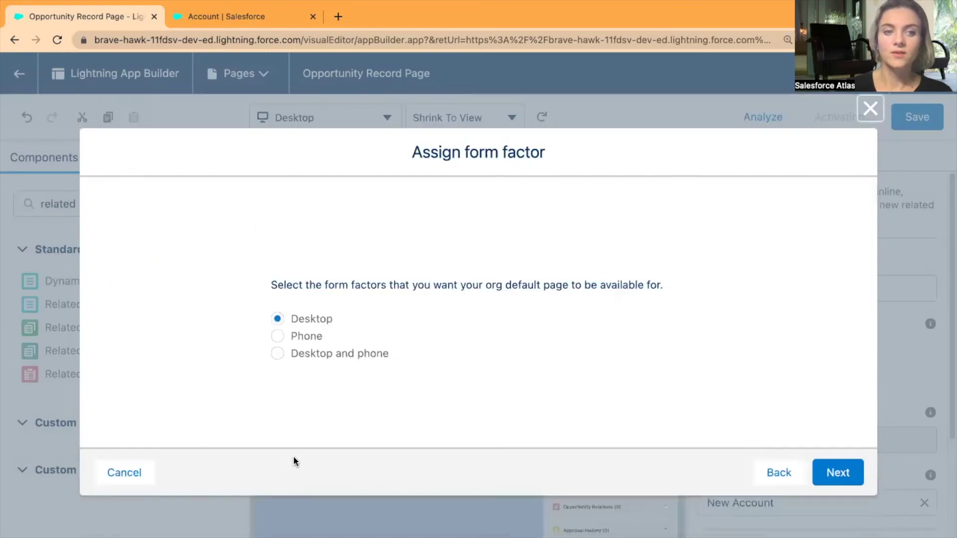
pyautogui.click(313, 351)
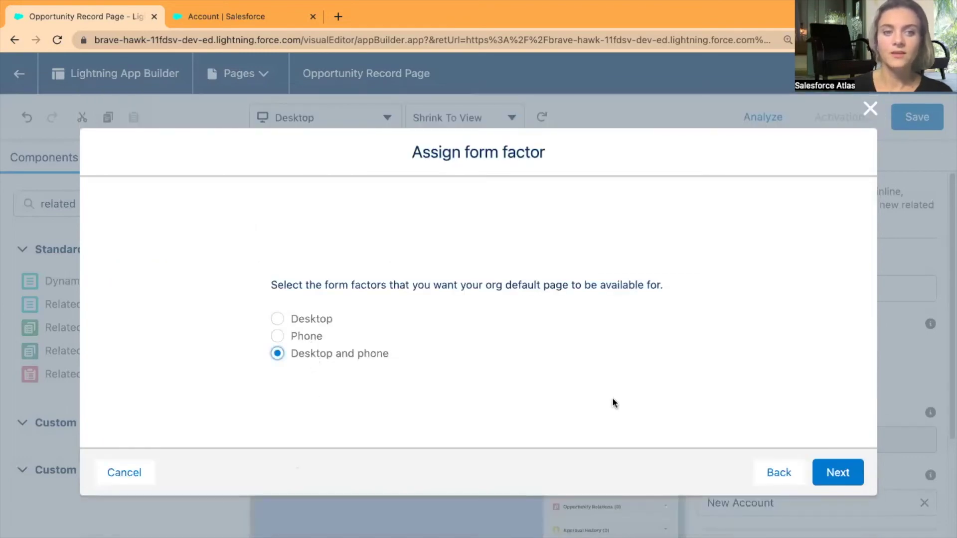
pyautogui.click(839, 474)
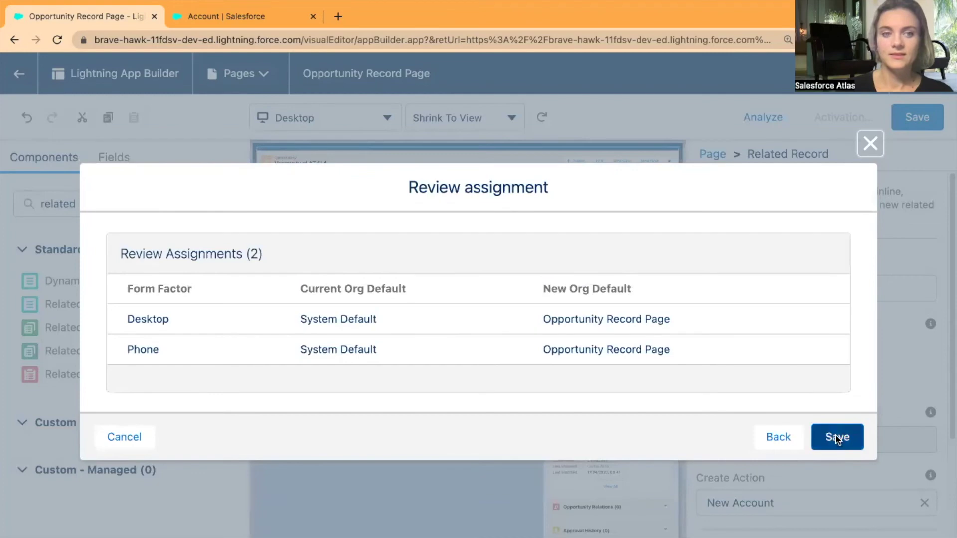
pyautogui.click(838, 439)
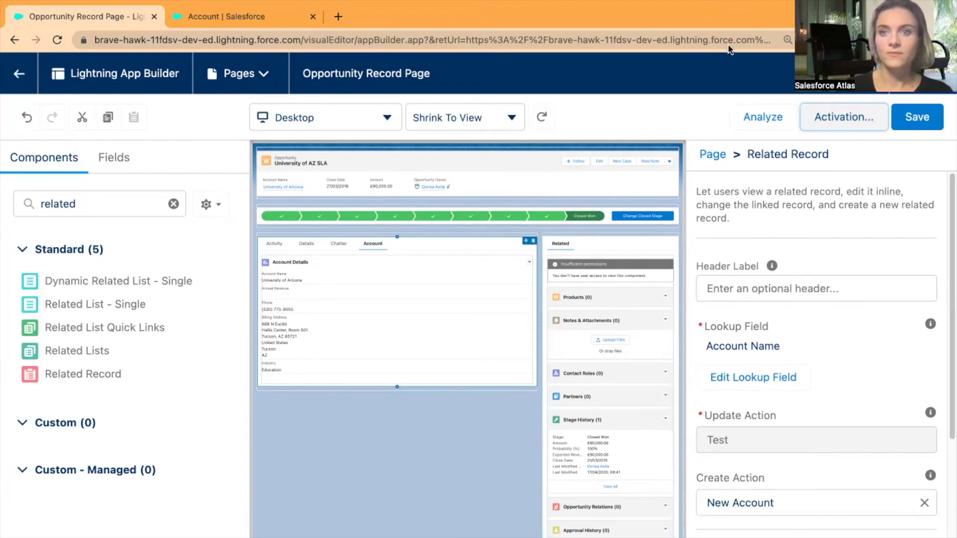
pyautogui.click(906, 112)
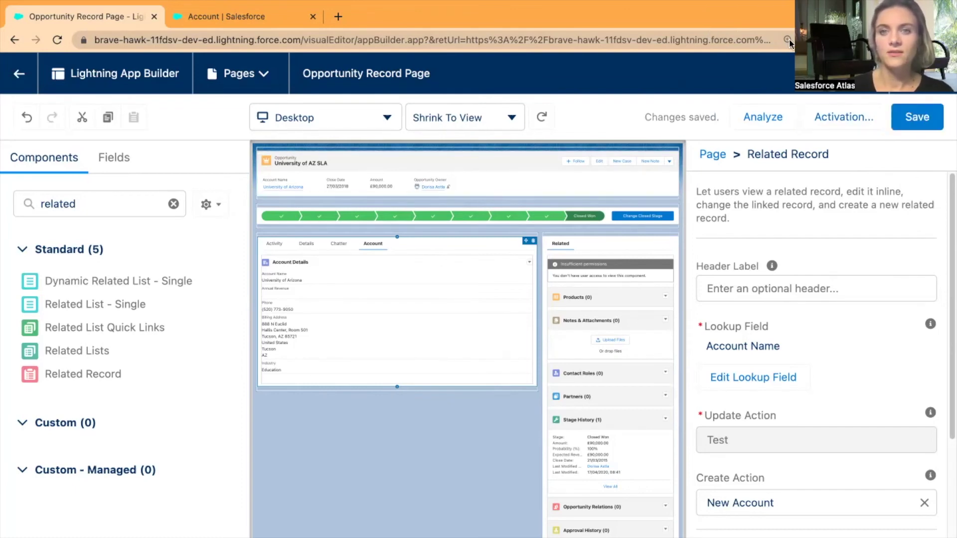
pyautogui.click(19, 74)
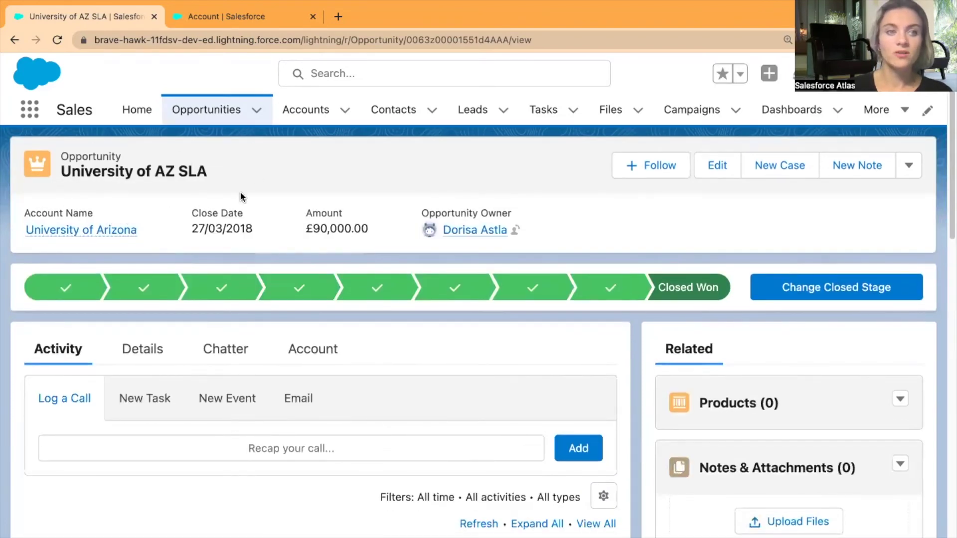
# Show the Account Details section on the opportunity's Account tab
pyautogui.scroll(-3, 266, 308)
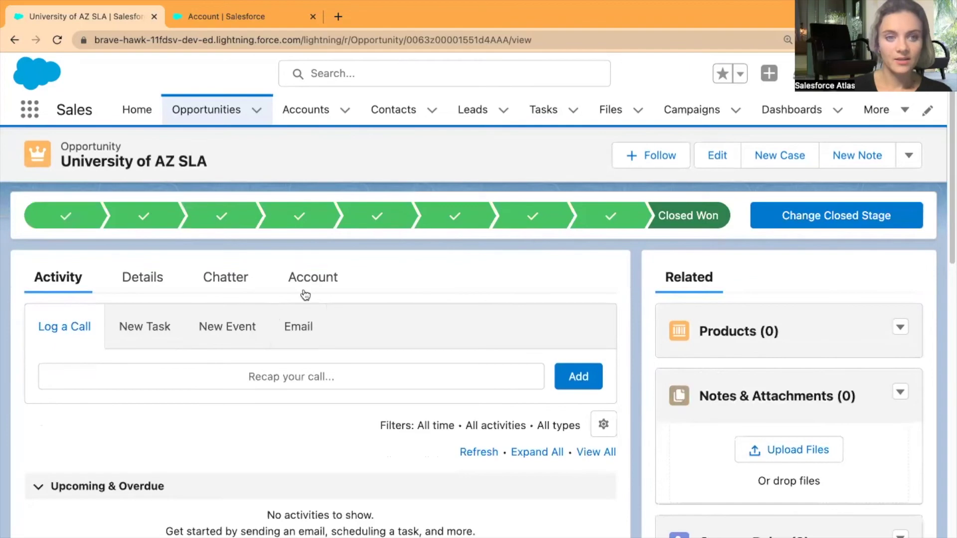
pyautogui.click(322, 278)
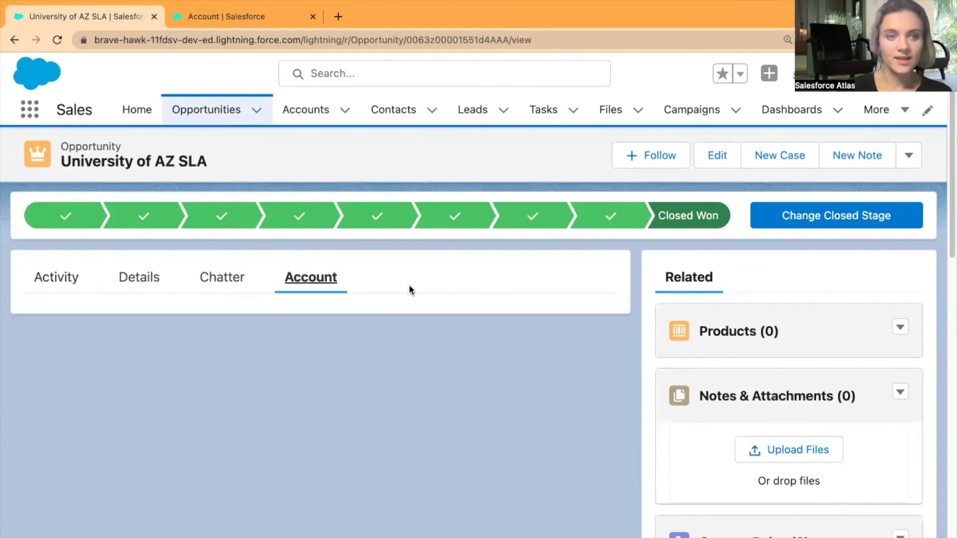
pyautogui.scroll(-3, 395, 518)
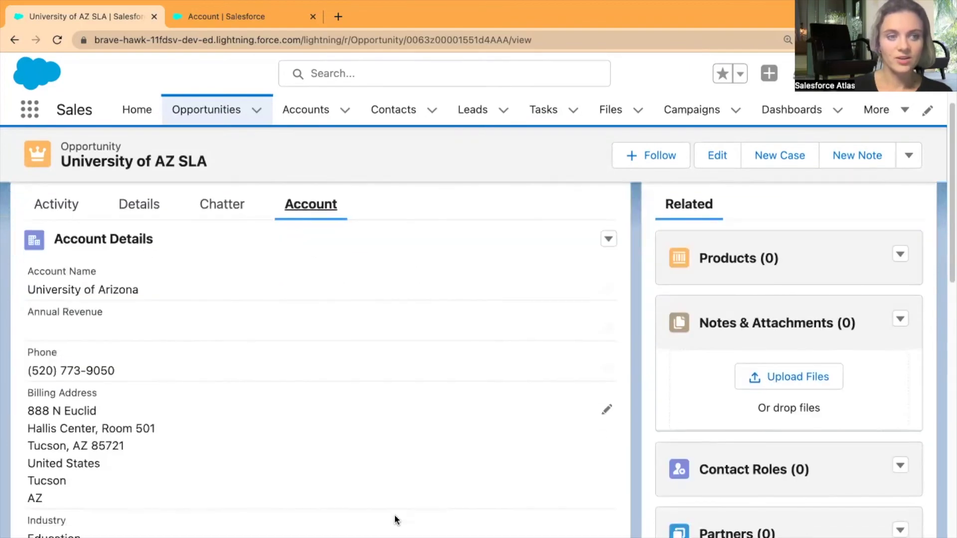
pyautogui.scroll(1, 373, 493)
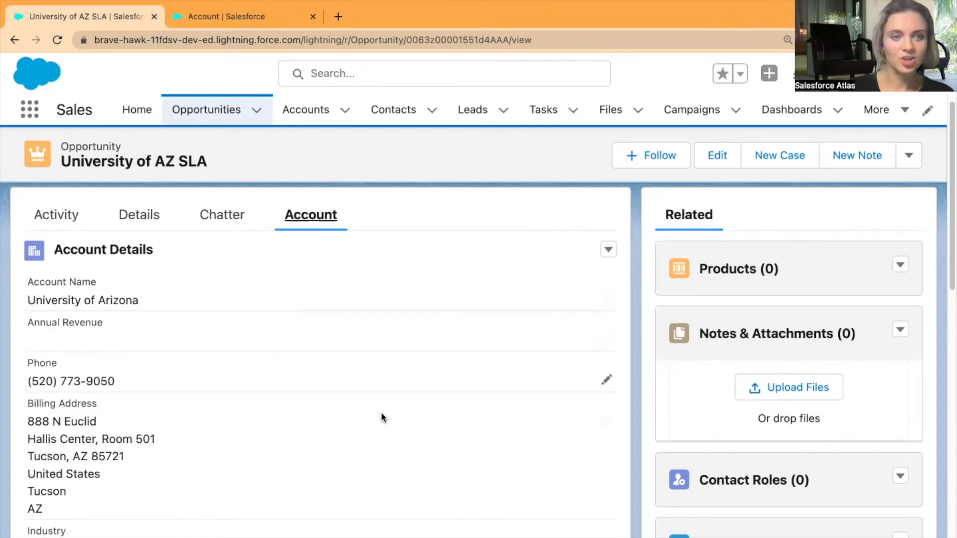
pyautogui.scroll(-2, 380, 412)
# Begin an inline edit of the account details, view the Industry values, then cancel without changes
pyautogui.click(604, 284)
pyautogui.scroll(-5, 239, 384)
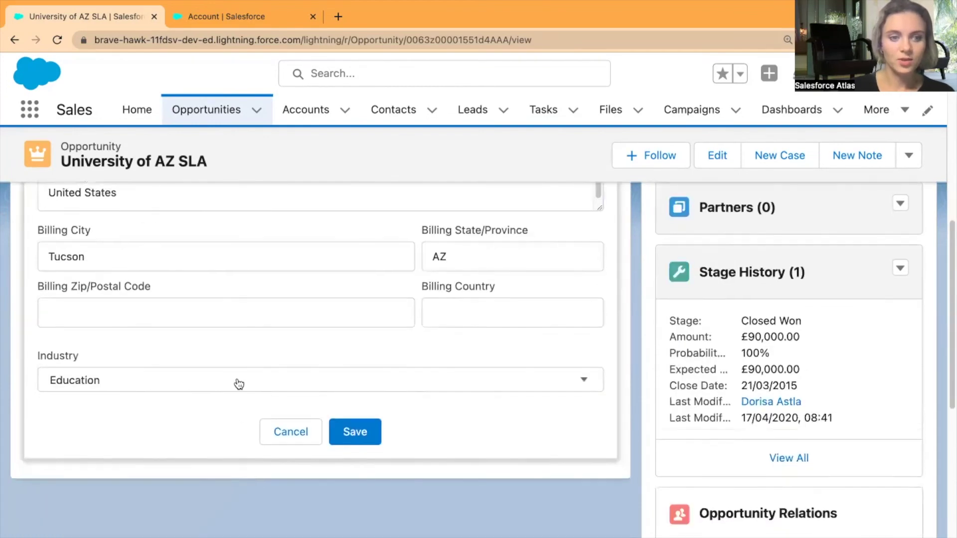
pyautogui.click(239, 384)
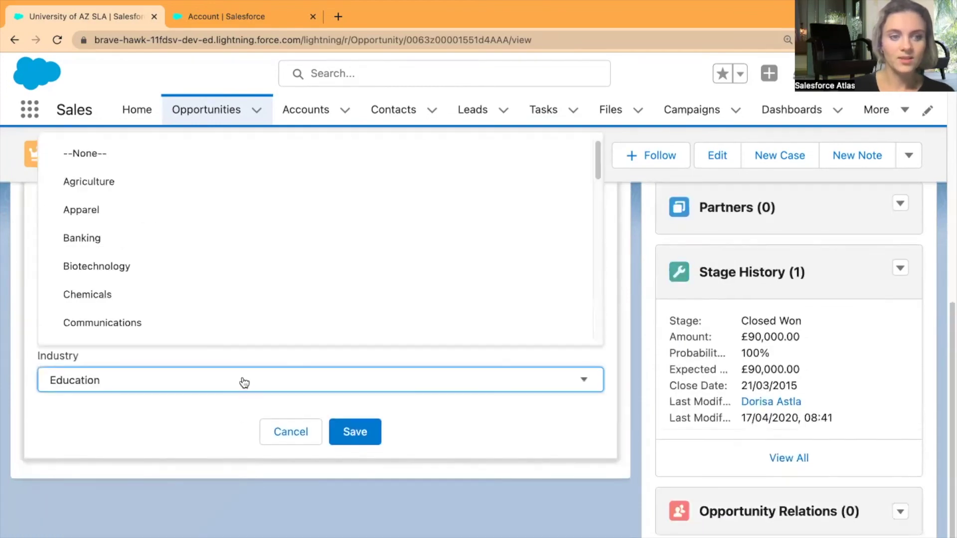
pyautogui.click(282, 436)
pyautogui.scroll(4, 326, 524)
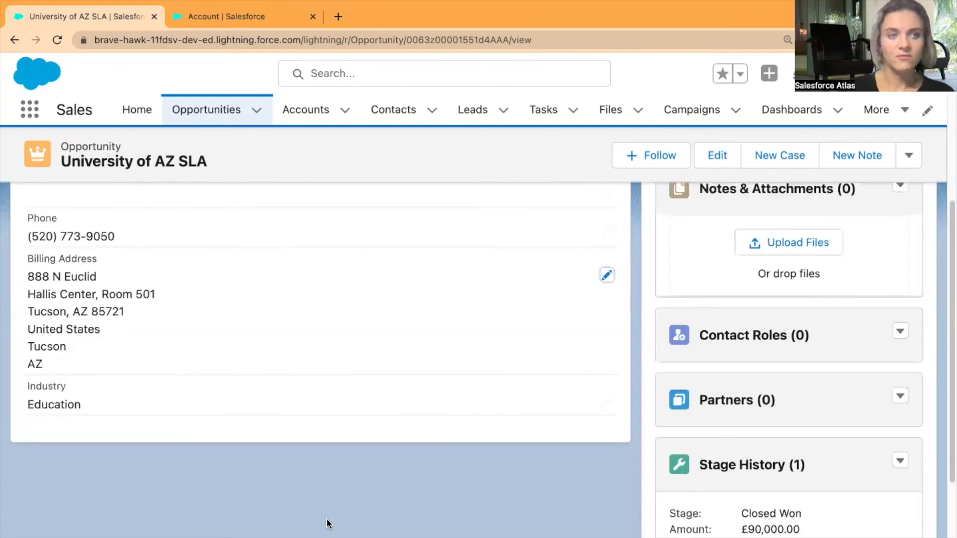
pyautogui.scroll(2, 542, 358)
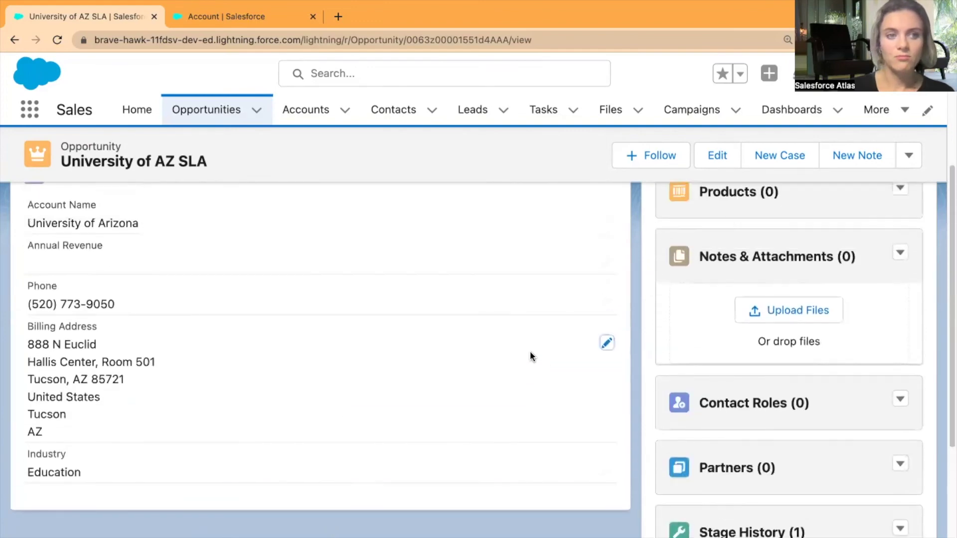
# Change the University of Arizona account's Phone field to the new number and save it inline
pyautogui.click(607, 309)
pyautogui.write('123 456 789')
pyautogui.press('Return')
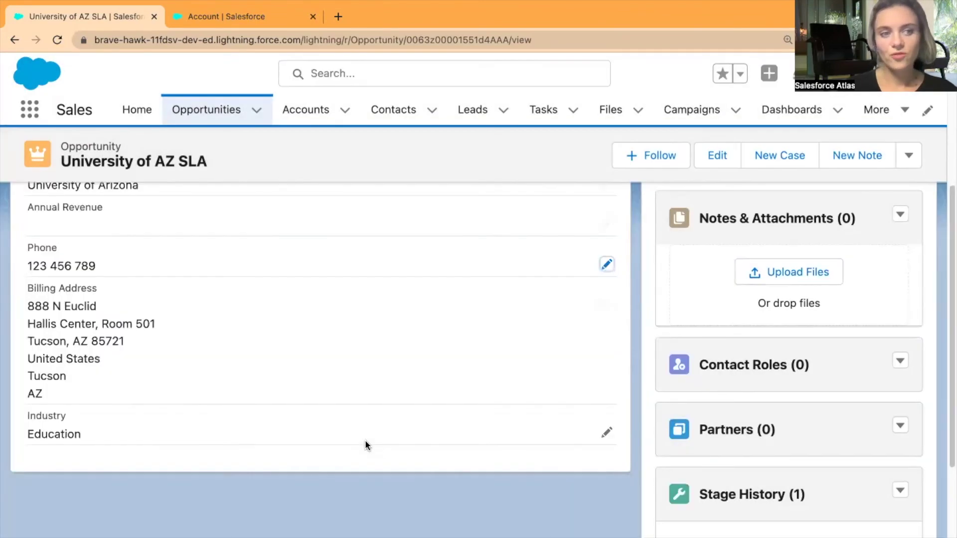
pyautogui.scroll(5, 363, 444)
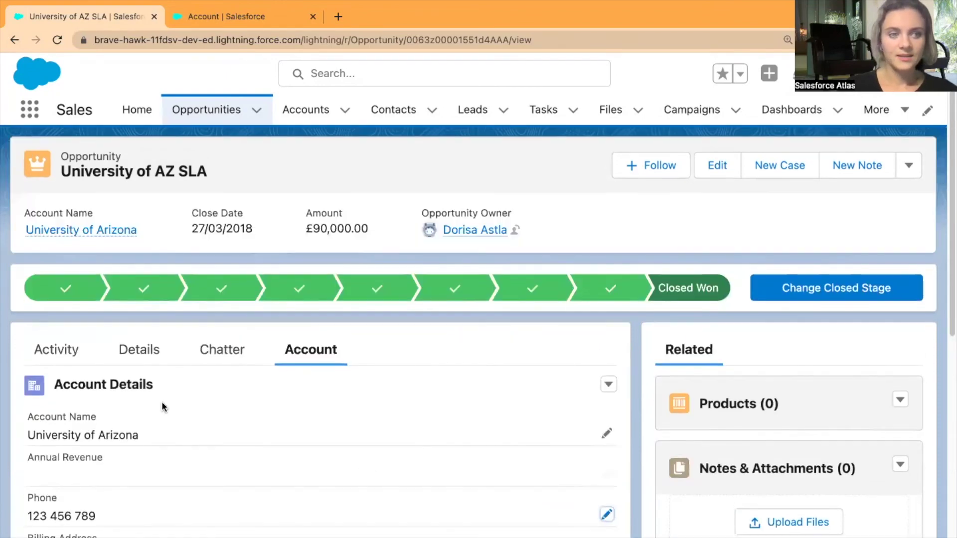
pyautogui.click(142, 305)
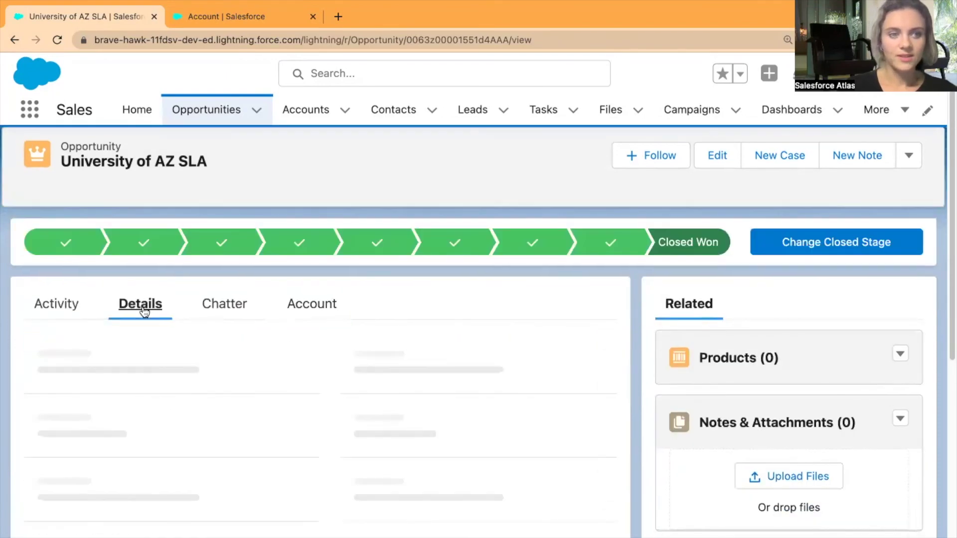
pyautogui.scroll(-2, 211, 371)
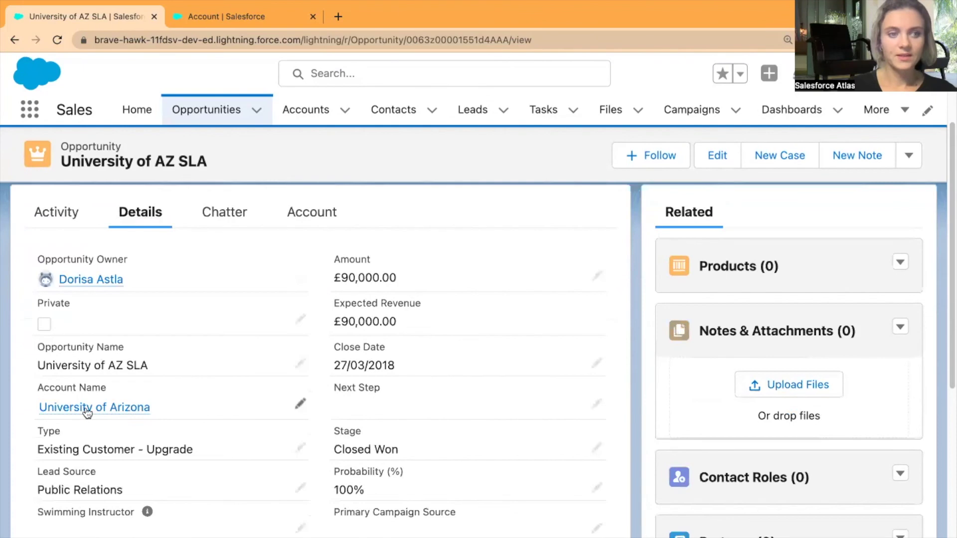
pyautogui.click(99, 412)
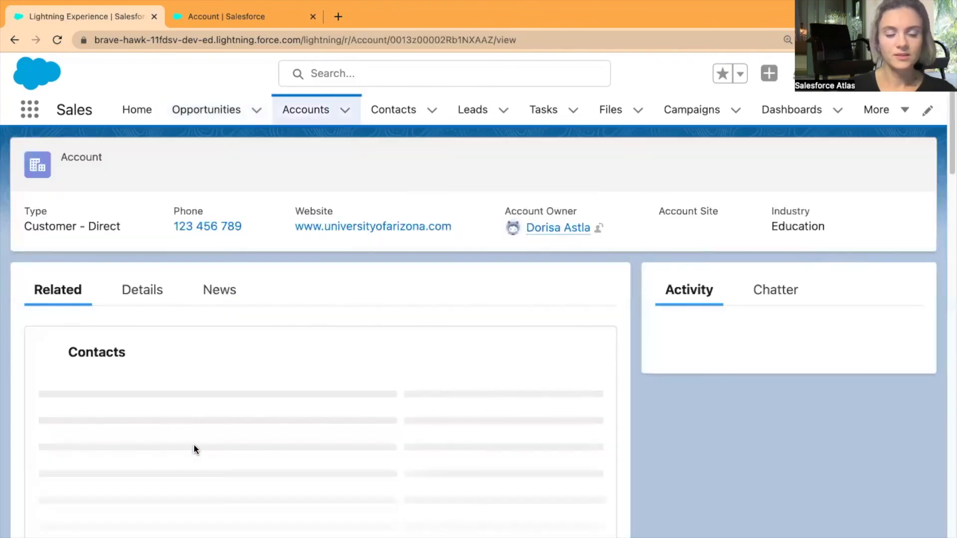
pyautogui.click(134, 299)
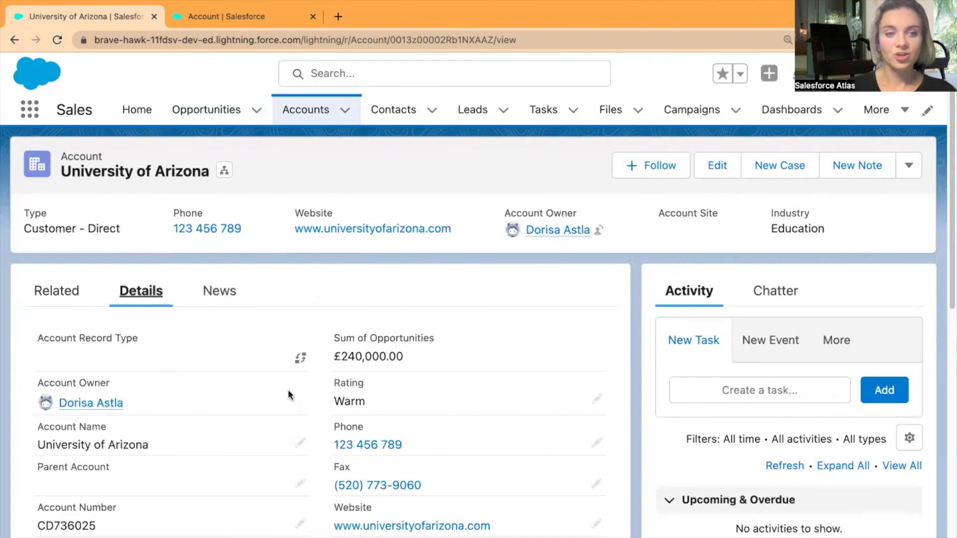
pyautogui.scroll(-3, 288, 389)
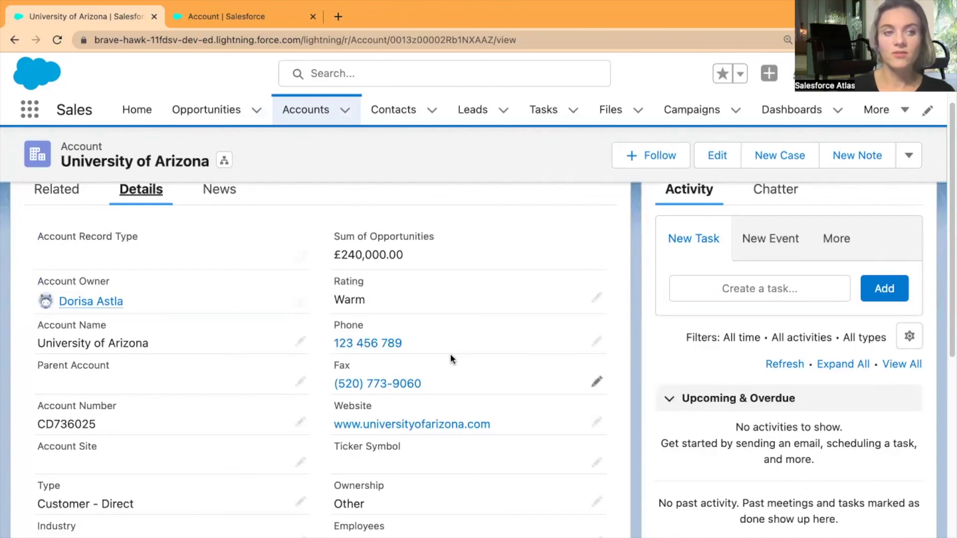
pyautogui.scroll(3, 448, 364)
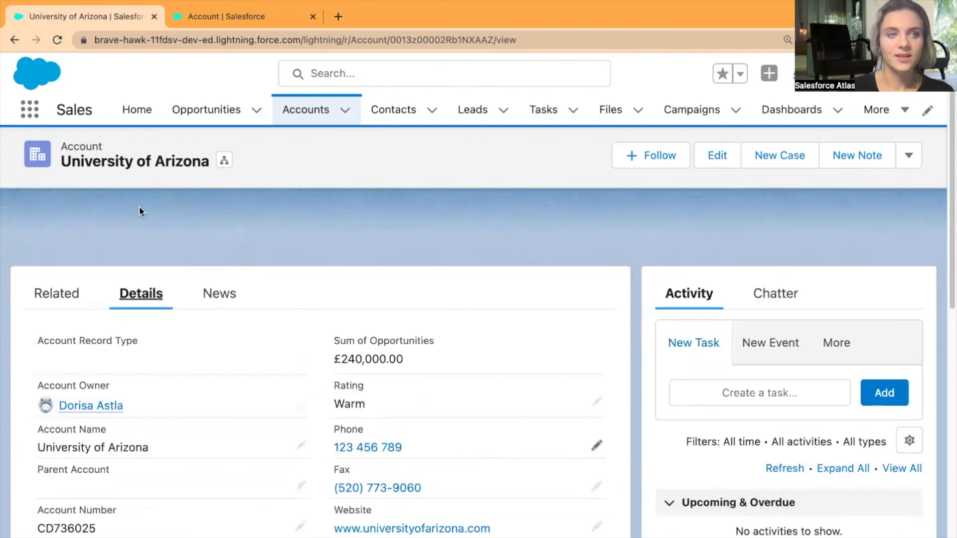
pyautogui.click(16, 40)
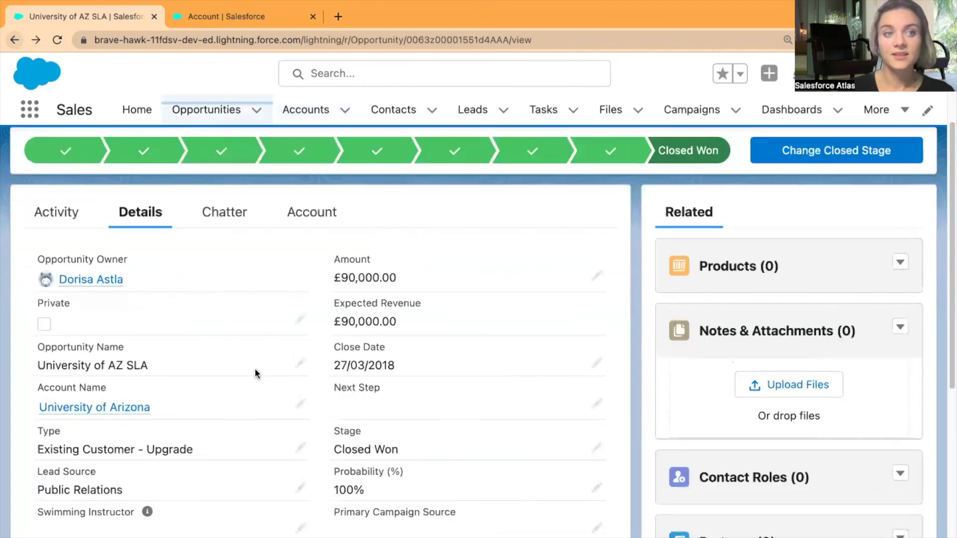
pyautogui.scroll(-1, 257, 371)
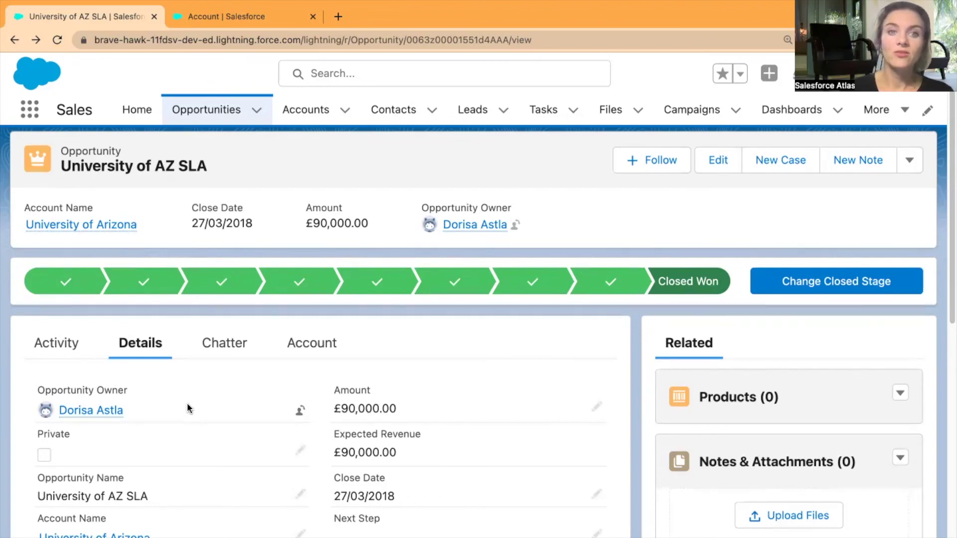
pyautogui.scroll(-3, 187, 402)
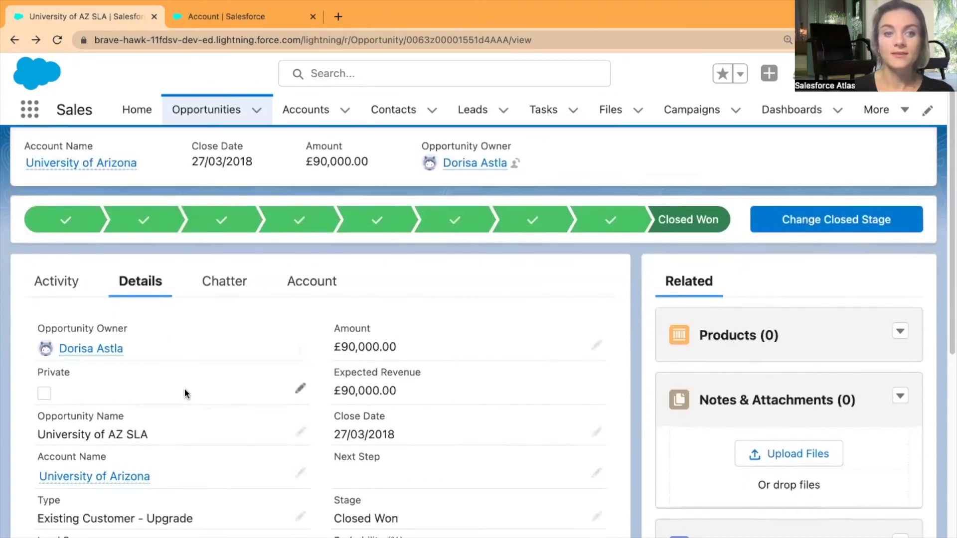
pyautogui.scroll(-3, 189, 381)
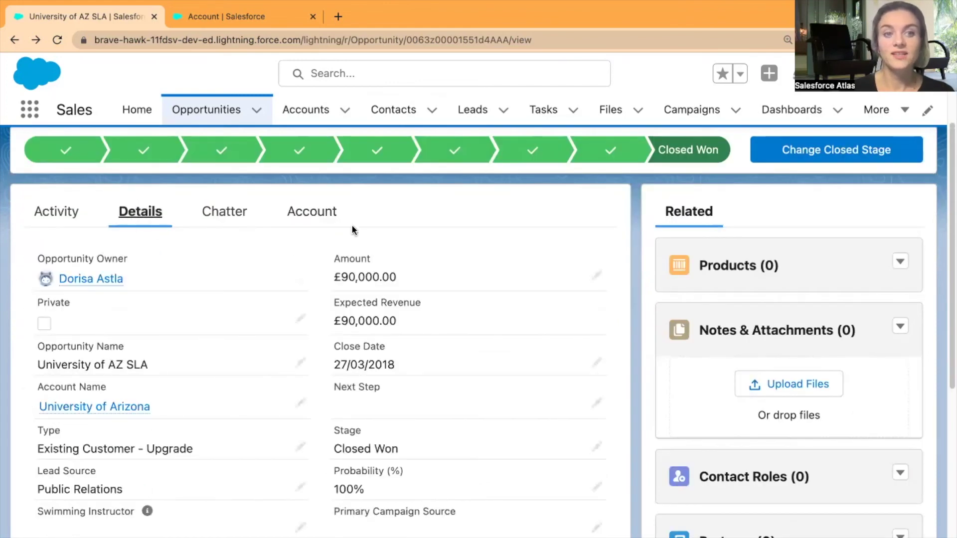
pyautogui.scroll(2, 548, 309)
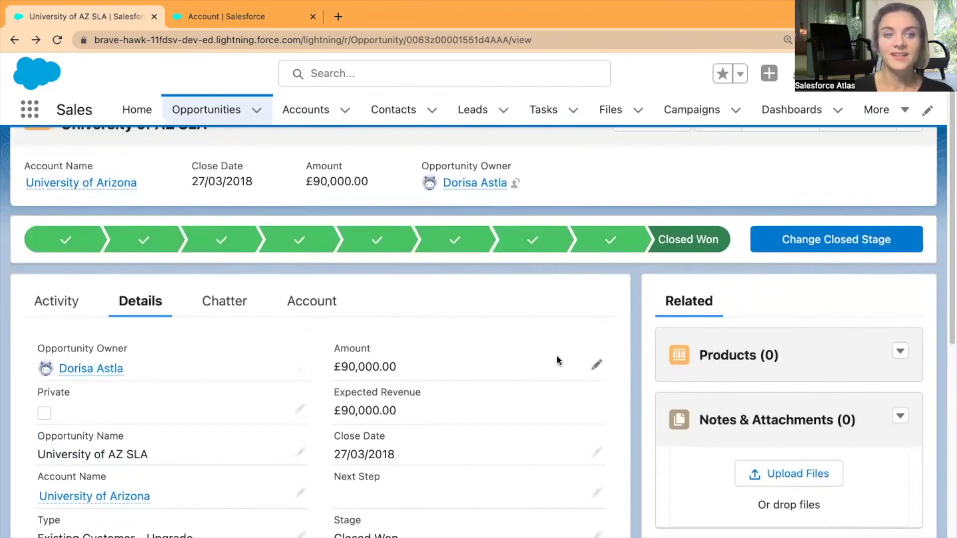